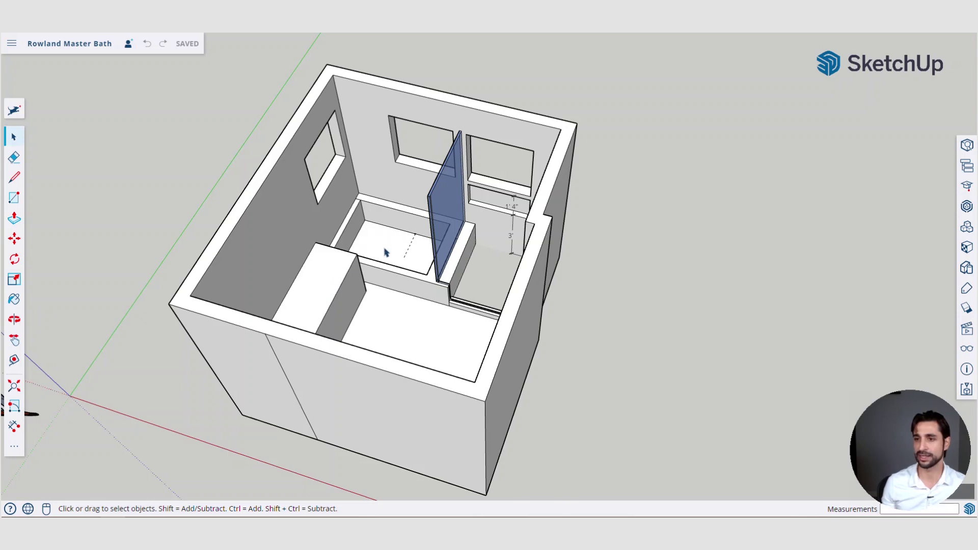
# - Examine the untiled bathroom model from several angles, covering the built-in tub, vanity block, single glass panel and shower niche
pyautogui.scroll(-3, 387, 250)
pyautogui.scroll(5, 493, 240)
pyautogui.moveTo(530, 244); pyautogui.dragTo(470, 280, button='middle')
pyautogui.scroll(-1, 364, 290)
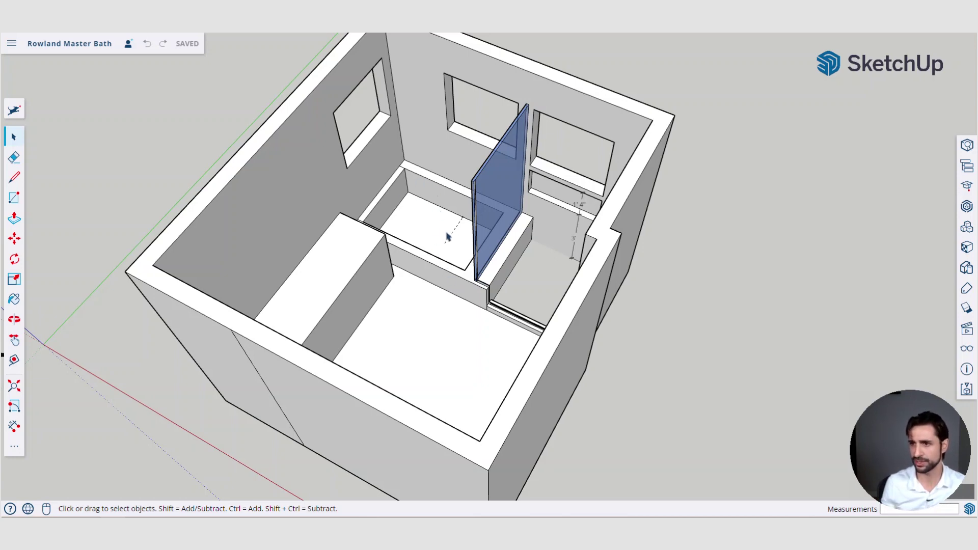
pyautogui.moveTo(438, 272); pyautogui.dragTo(615, 294, button='middle')
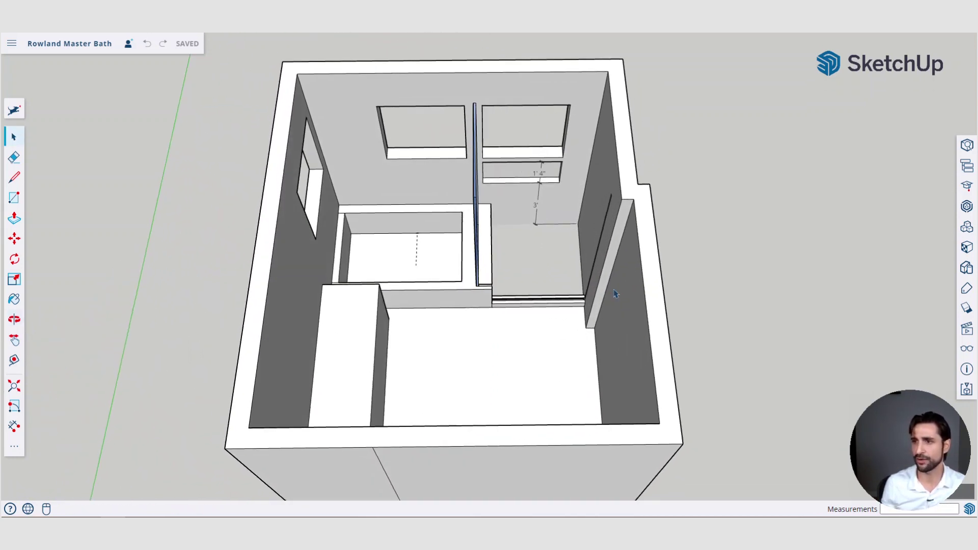
pyautogui.moveTo(520, 247); pyautogui.dragTo(326, 176, button='middle')
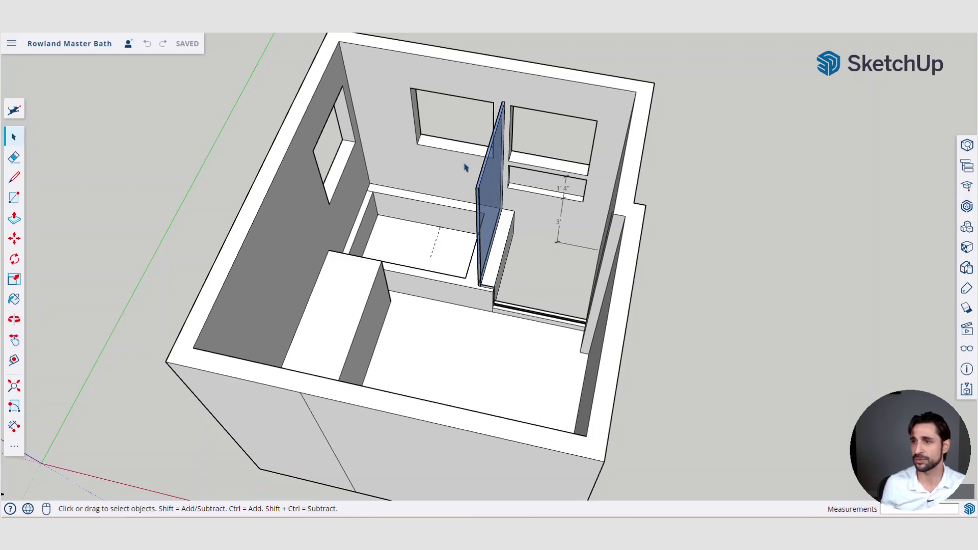
pyautogui.moveTo(431, 162); pyautogui.dragTo(293, 242, button='middle')
pyautogui.scroll(2, 294, 242)
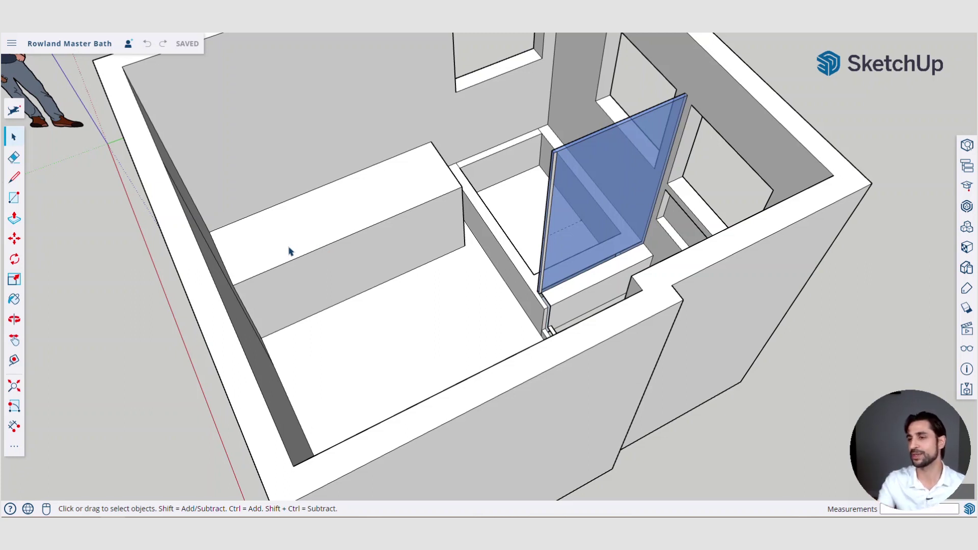
pyautogui.scroll(-2, 292, 251)
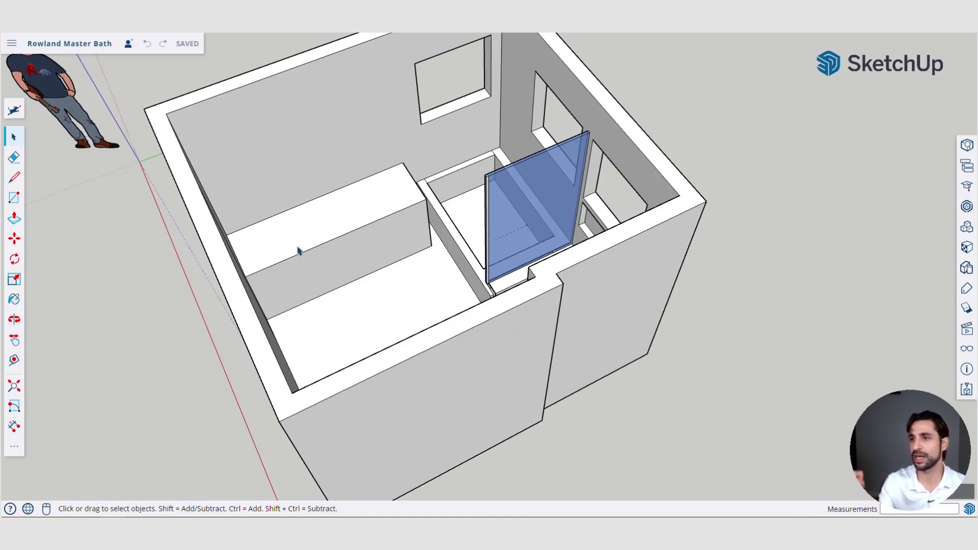
pyautogui.moveTo(298, 249); pyautogui.dragTo(481, 289, button='middle')
pyautogui.scroll(-1, 423, 148)
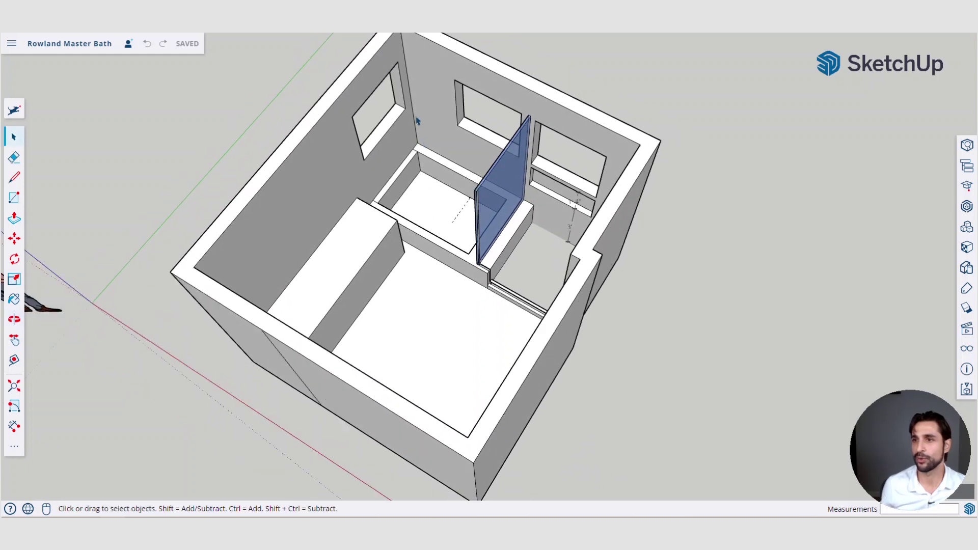
pyautogui.moveTo(412, 68); pyautogui.dragTo(576, 241, button='middle')
pyautogui.moveTo(582, 289); pyautogui.dragTo(433, 286, button='middle')
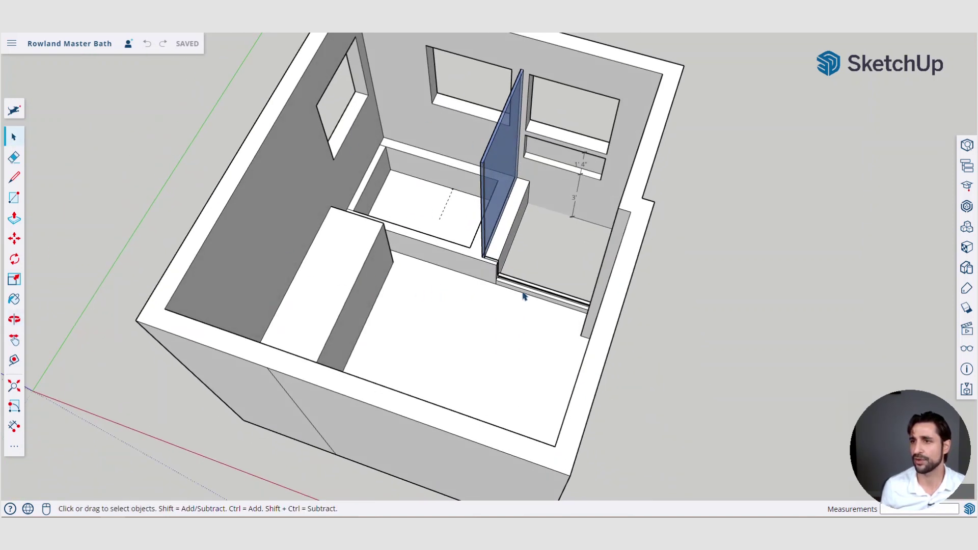
pyautogui.scroll(-2, 527, 262)
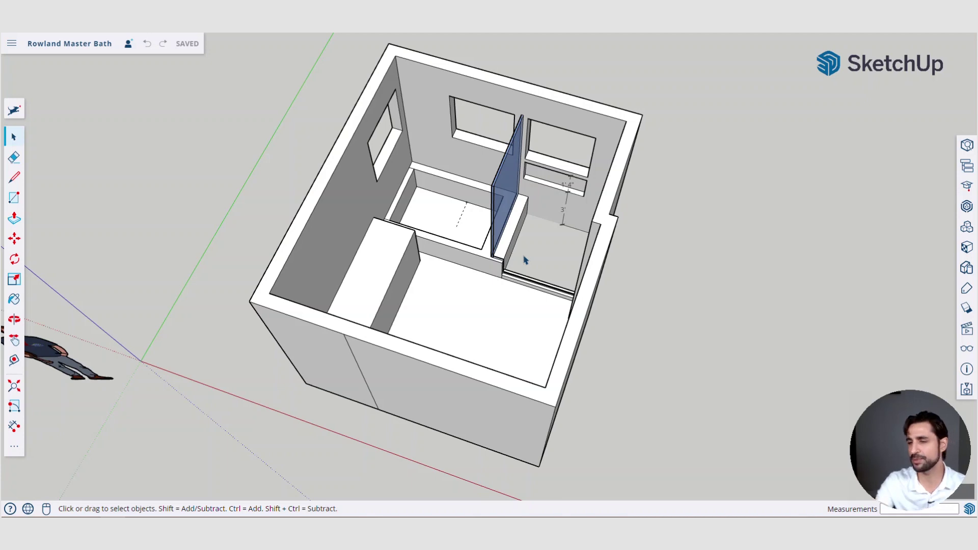
pyautogui.scroll(-2, 512, 248)
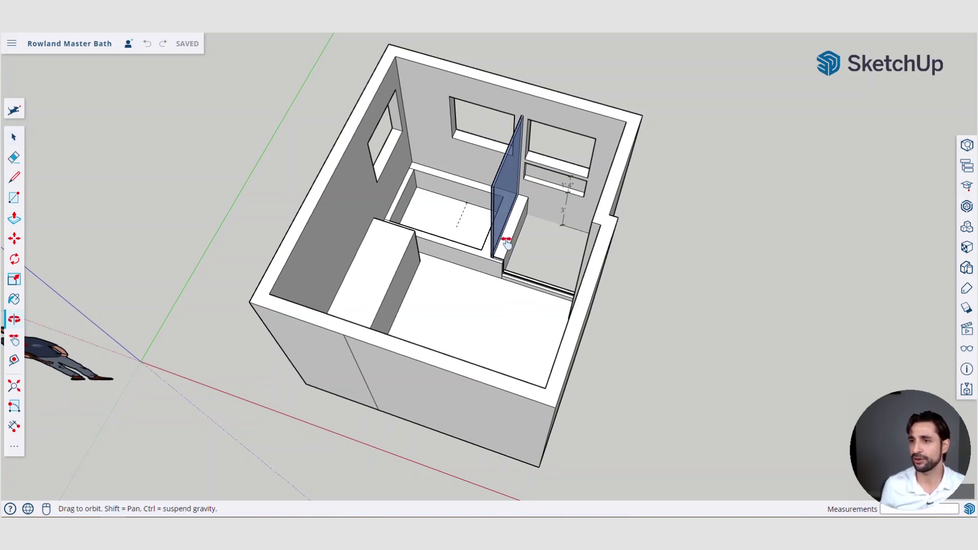
# - Examine the second bathroom version, covering its marble floor and wall tile, built-in tub and two-sided glass shower enclosure
pyautogui.scroll(-5, 683, 291)
pyautogui.moveTo(713, 295)
pyautogui.mouseDown(button='middle')
pyautogui.moveTo(762, 308)
pyautogui.moveTo(709, 306)
pyautogui.mouseUp(button='middle')
pyautogui.keyDown('shift'); pyautogui.moveTo(657, 255); pyautogui.dragTo(311, 51, button='middle'); pyautogui.keyUp('shift')
pyautogui.scroll(5, 552, 346)
pyautogui.keyDown('shift'); pyautogui.moveTo(637, 216); pyautogui.dragTo(449, 316, button='middle'); pyautogui.keyUp('shift')
pyautogui.scroll(2, 499, 257)
pyautogui.scroll(-2, 465, 330)
pyautogui.scroll(2, 386, 263)
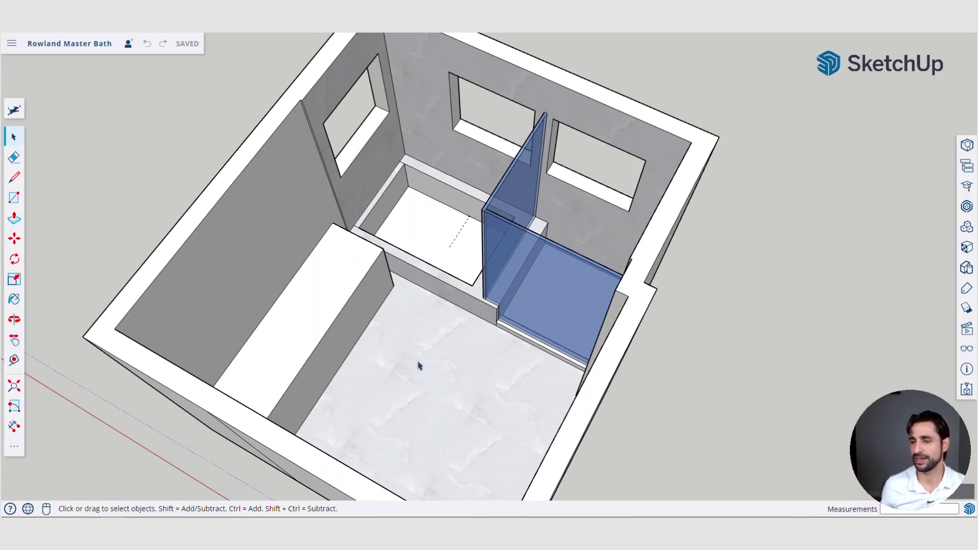
pyautogui.moveTo(421, 326)
pyautogui.mouseDown(button='middle')
pyautogui.moveTo(430, 286)
pyautogui.moveTo(413, 332)
pyautogui.mouseUp(button='middle')
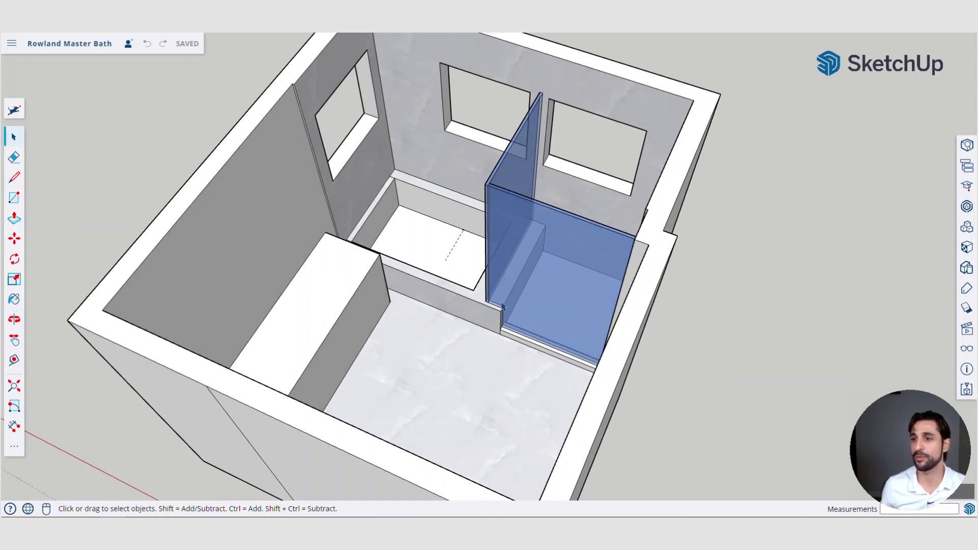
pyautogui.moveTo(460, 254); pyautogui.dragTo(402, 239, button='middle')
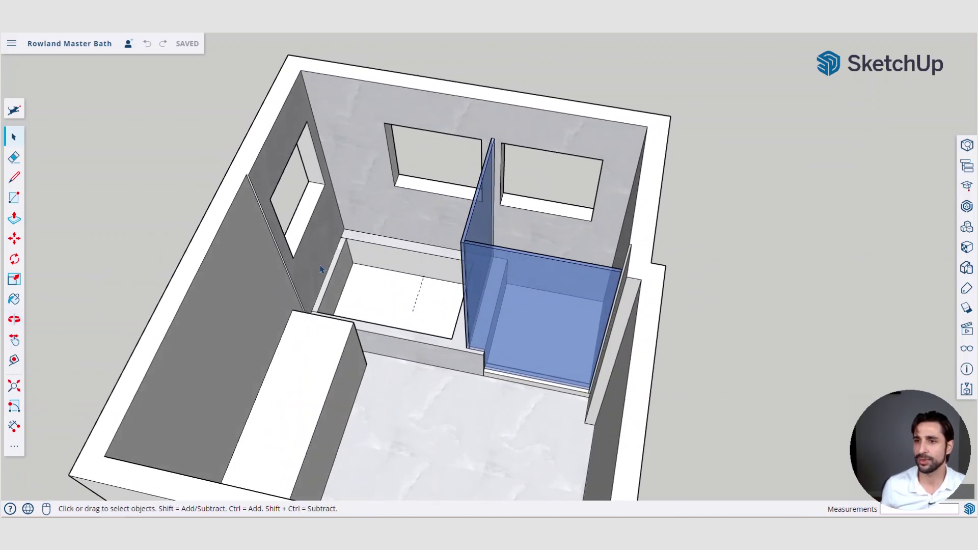
pyautogui.moveTo(478, 231); pyautogui.dragTo(636, 200, button='middle')
pyautogui.moveTo(489, 268); pyautogui.dragTo(373, 229, button='middle')
pyautogui.scroll(-5, 392, 284)
pyautogui.moveTo(393, 283); pyautogui.dragTo(384, 262, button='middle')
pyautogui.scroll(4, 469, 236)
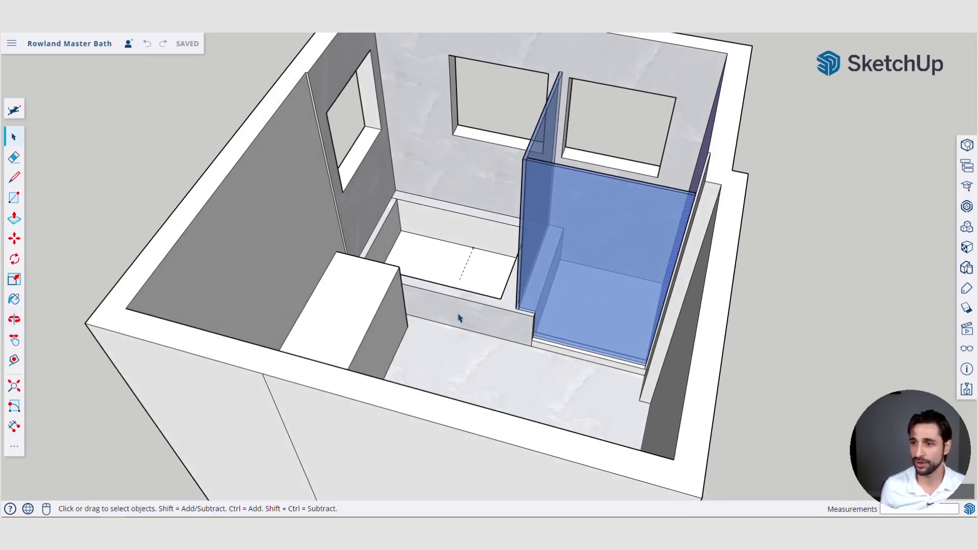
pyautogui.scroll(-2, 459, 318)
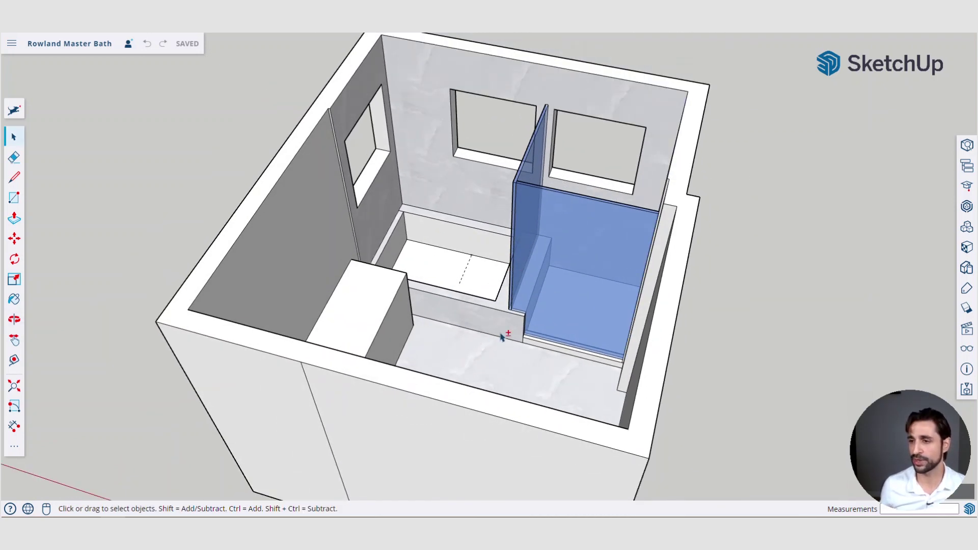
pyautogui.scroll(2, 443, 358)
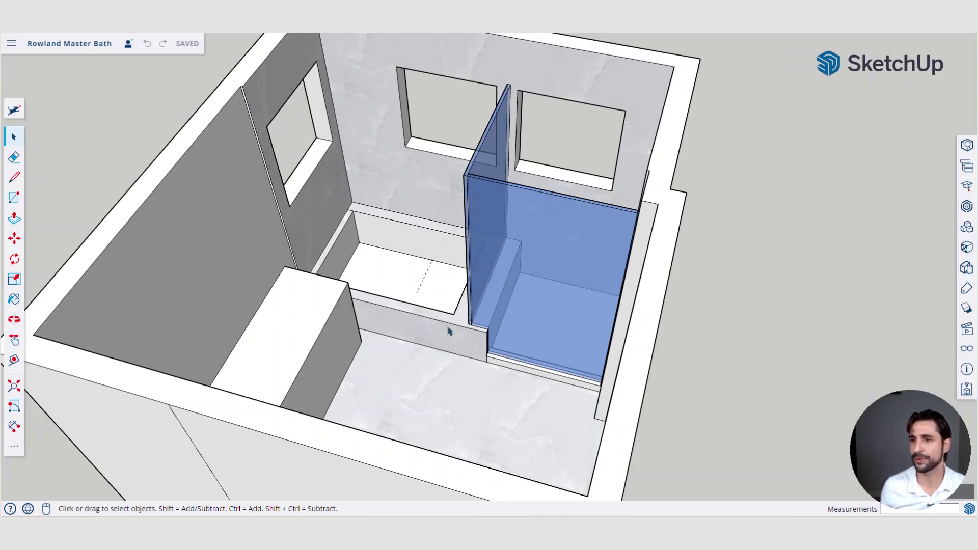
pyautogui.moveTo(362, 199); pyautogui.dragTo(298, 268, button='middle')
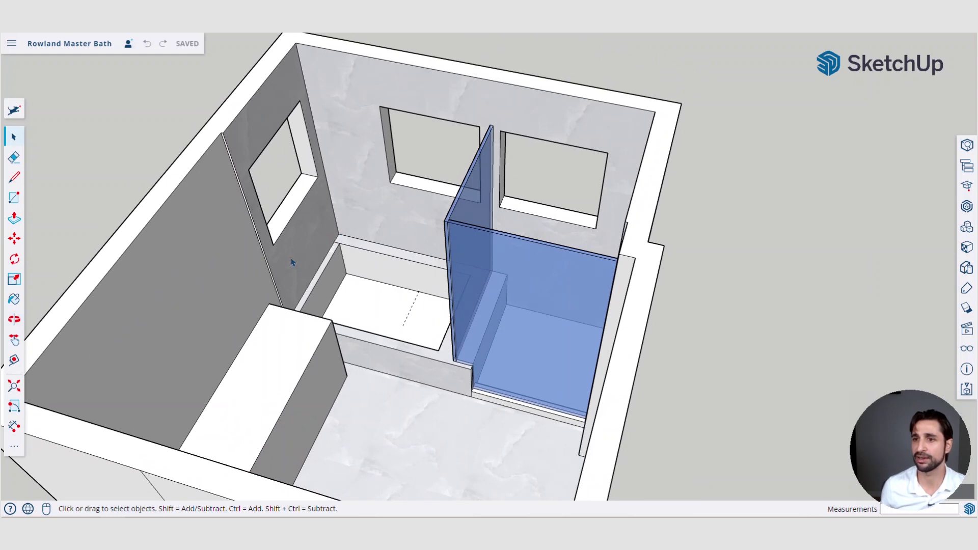
pyautogui.moveTo(441, 199); pyautogui.dragTo(428, 281, button='middle')
pyautogui.moveTo(421, 362); pyautogui.dragTo(797, 245, button='middle')
pyautogui.moveTo(612, 321); pyautogui.dragTo(374, 358, button='middle')
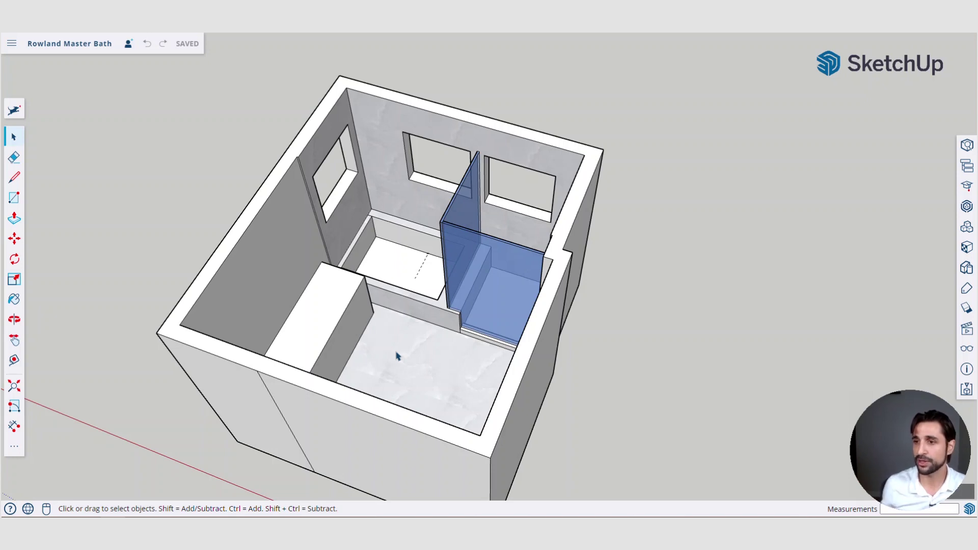
# - Examine the third bathroom version, focusing on the freestanding oval tub and the floor space around it
pyautogui.scroll(-3, 414, 349)
pyautogui.keyDown('shift'); pyautogui.moveTo(412, 344); pyautogui.dragTo(439, 293, button='middle'); pyautogui.keyUp('shift')
pyautogui.scroll(-3, 438, 293)
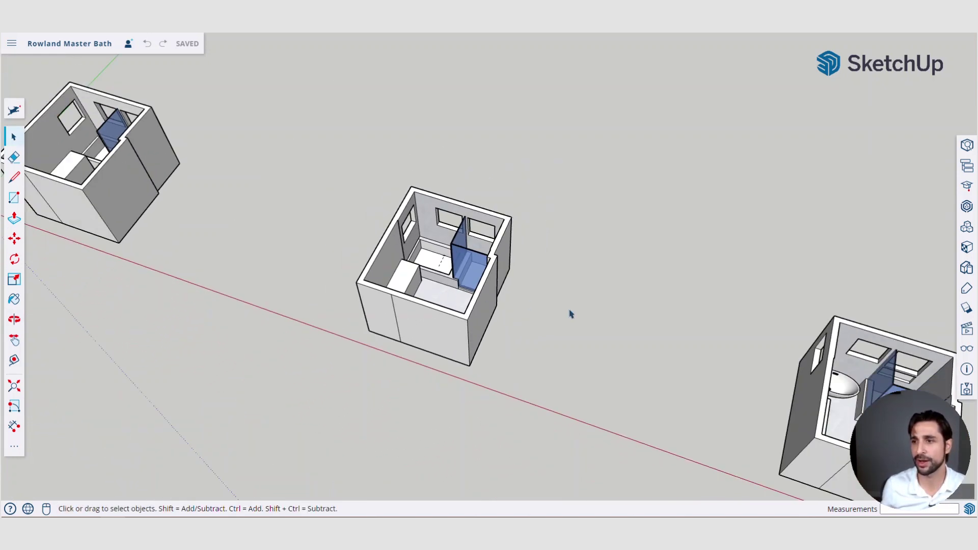
pyautogui.keyDown('shift'); pyautogui.moveTo(709, 364); pyautogui.dragTo(336, 211, button='middle'); pyautogui.keyUp('shift')
pyautogui.scroll(2, 423, 215)
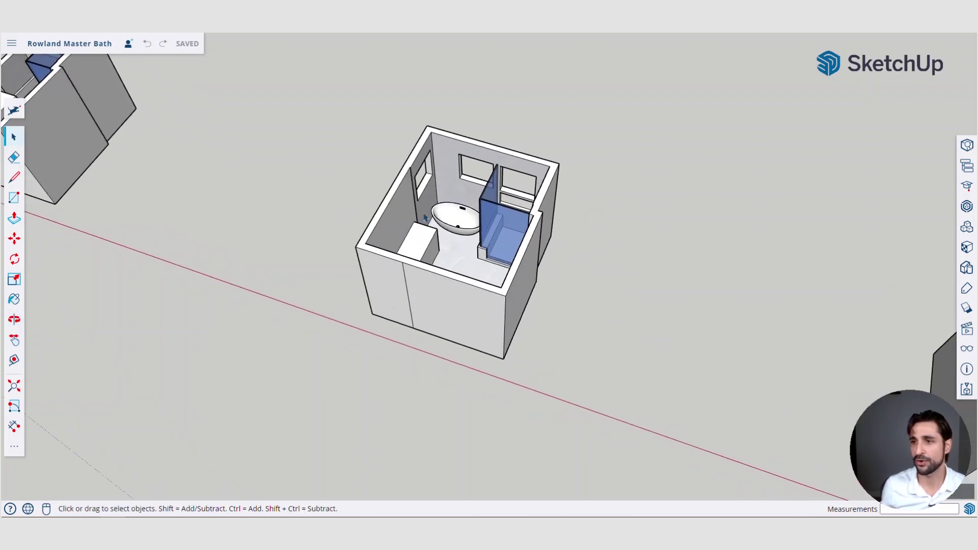
pyautogui.scroll(5, 425, 218)
pyautogui.moveTo(424, 224); pyautogui.dragTo(410, 293, button='middle')
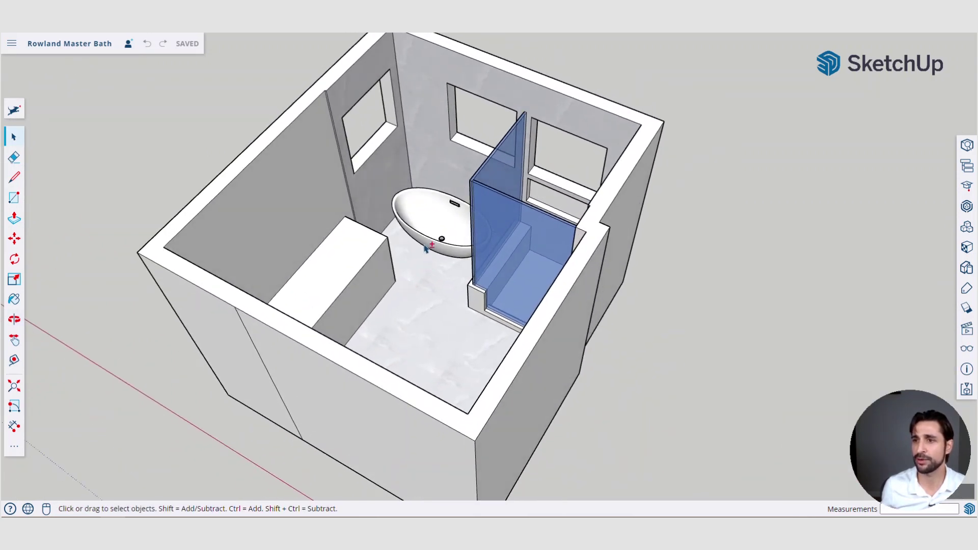
pyautogui.moveTo(426, 248); pyautogui.dragTo(433, 293, button='middle')
pyautogui.moveTo(410, 359); pyautogui.dragTo(423, 305, button='middle')
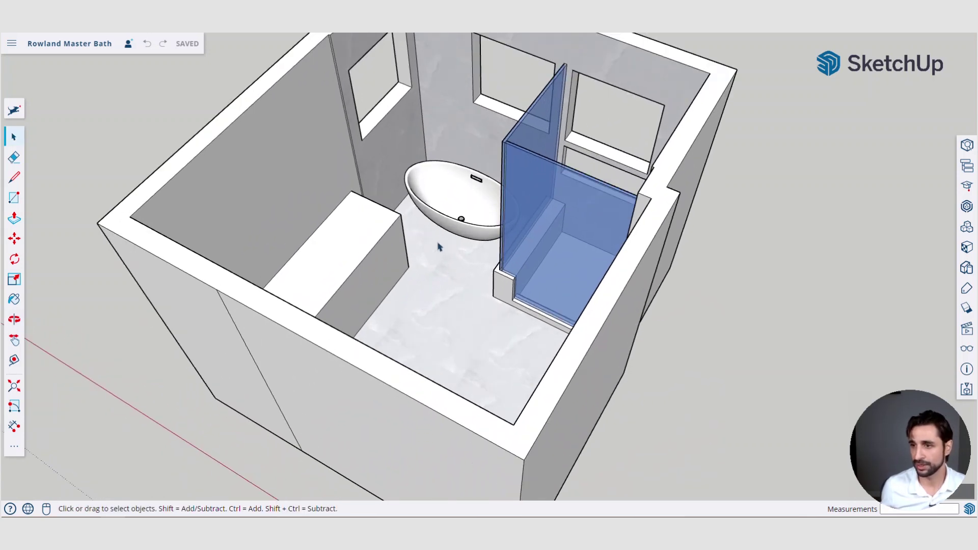
pyautogui.moveTo(450, 246); pyautogui.dragTo(453, 207, button='middle')
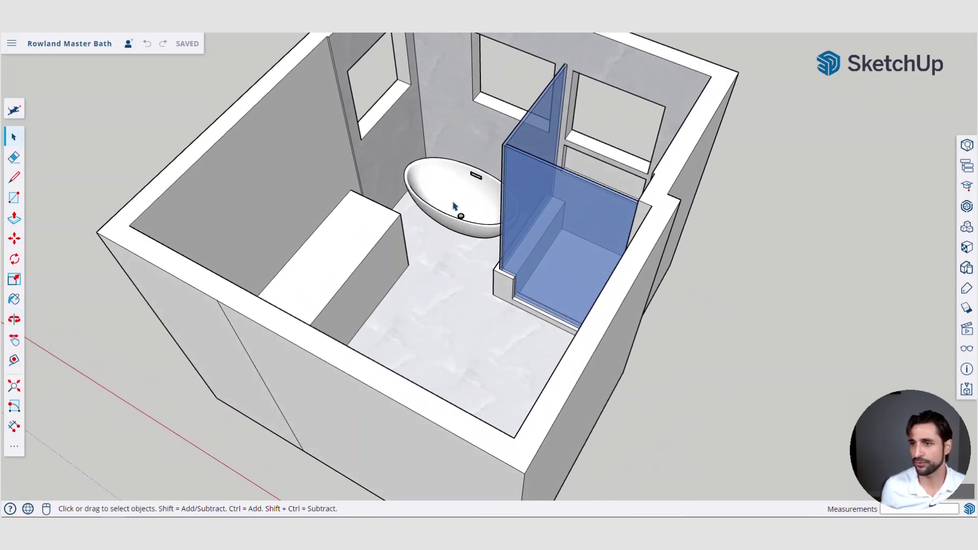
pyautogui.moveTo(440, 288); pyautogui.dragTo(382, 321, button='middle')
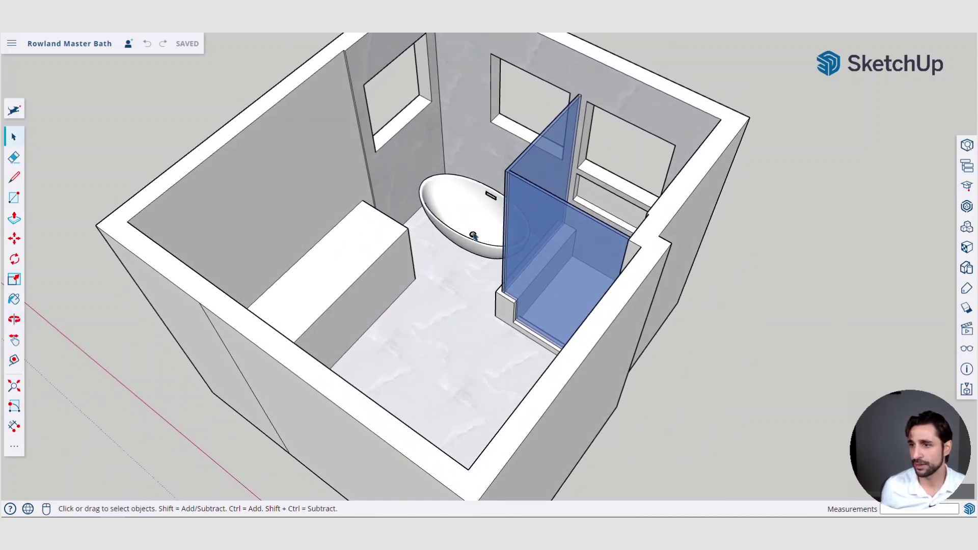
# - Inspect the third version's glass shower enclosure, tiled side walls and the niche below the window
pyautogui.moveTo(471, 238); pyautogui.dragTo(509, 175, button='middle')
pyautogui.moveTo(563, 220); pyautogui.dragTo(365, 180, button='middle')
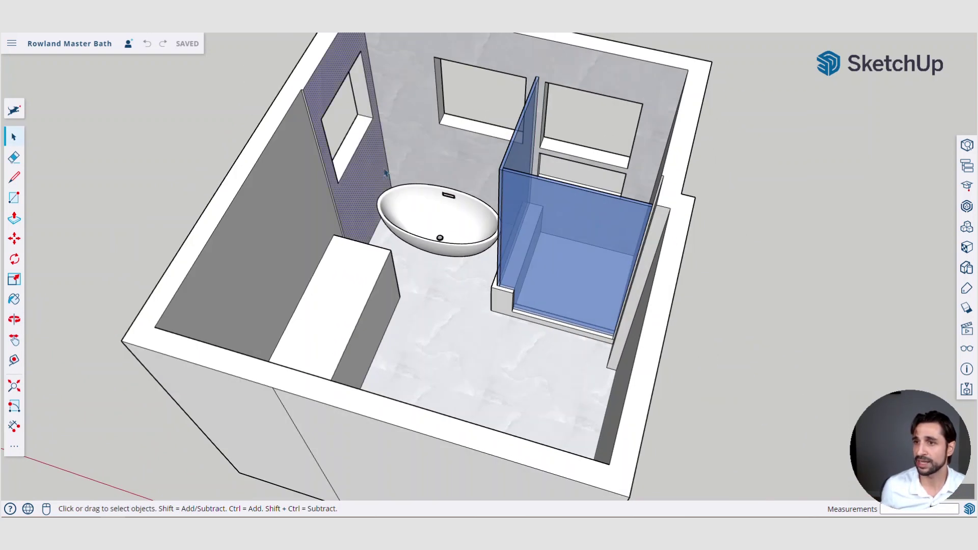
pyautogui.moveTo(632, 162); pyautogui.dragTo(696, 160, button='middle')
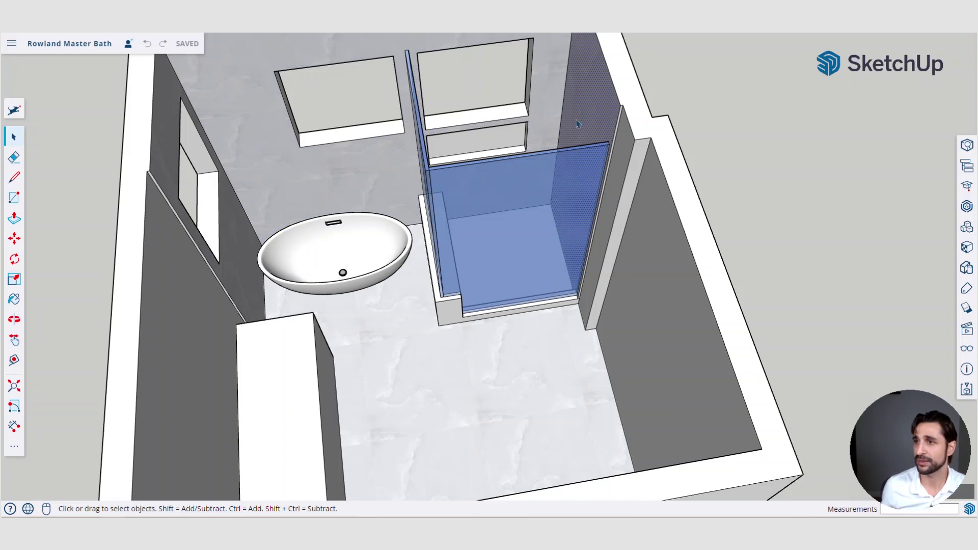
pyautogui.moveTo(315, 154); pyautogui.dragTo(448, 187, button='middle')
pyautogui.scroll(3, 484, 191)
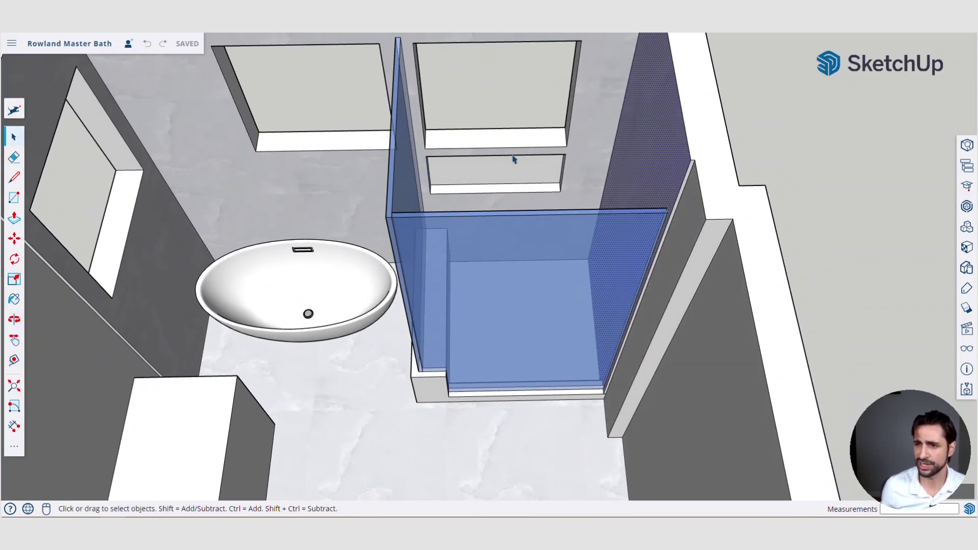
pyautogui.scroll(-4, 491, 284)
pyautogui.moveTo(491, 284); pyautogui.dragTo(391, 236, button='middle')
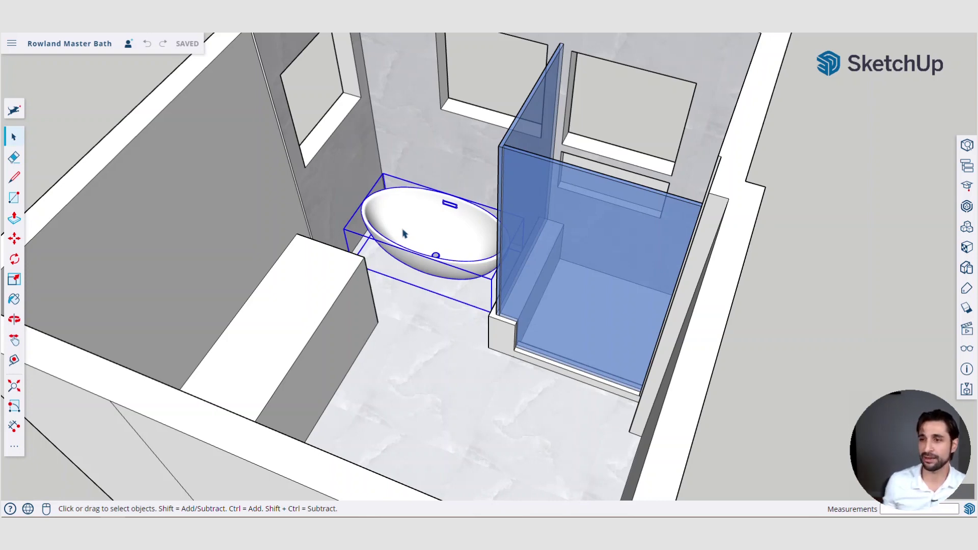
# - Review the third version's overall layout with the tub deselected, comparing the freestanding tub, vanity block and shower positions
pyautogui.moveTo(410, 247); pyautogui.dragTo(538, 233, button='middle')
pyautogui.click(855, 205)
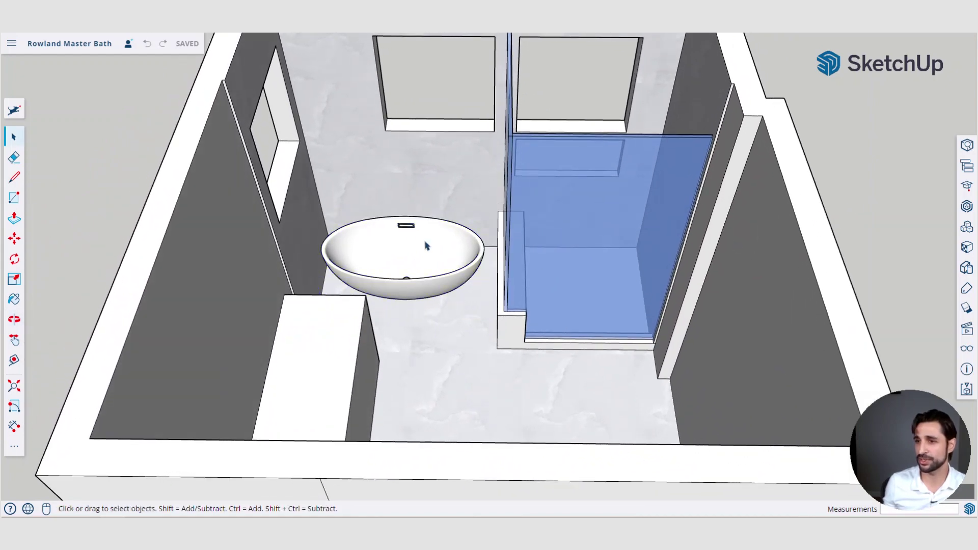
pyautogui.moveTo(381, 264); pyautogui.dragTo(411, 313, button='middle')
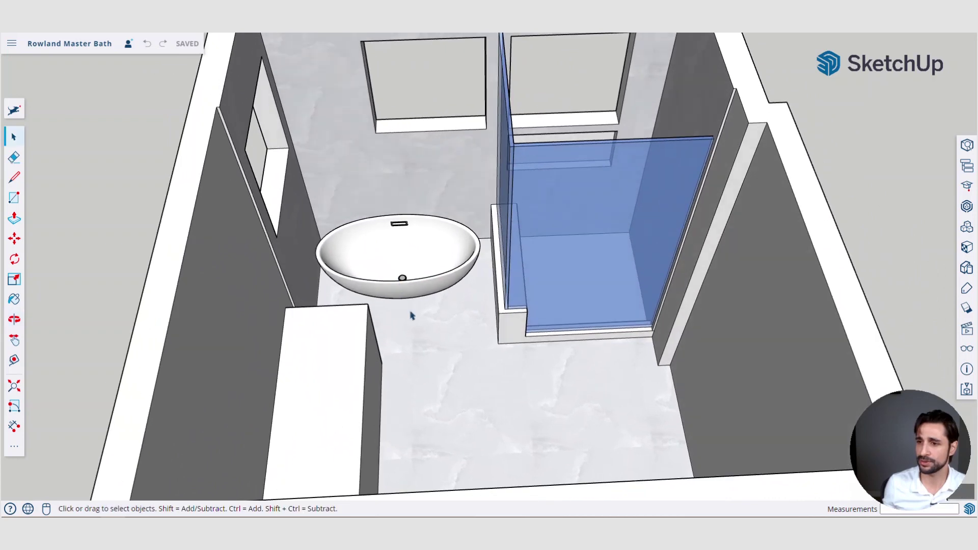
pyautogui.scroll(2, 448, 360)
pyautogui.scroll(-3, 461, 387)
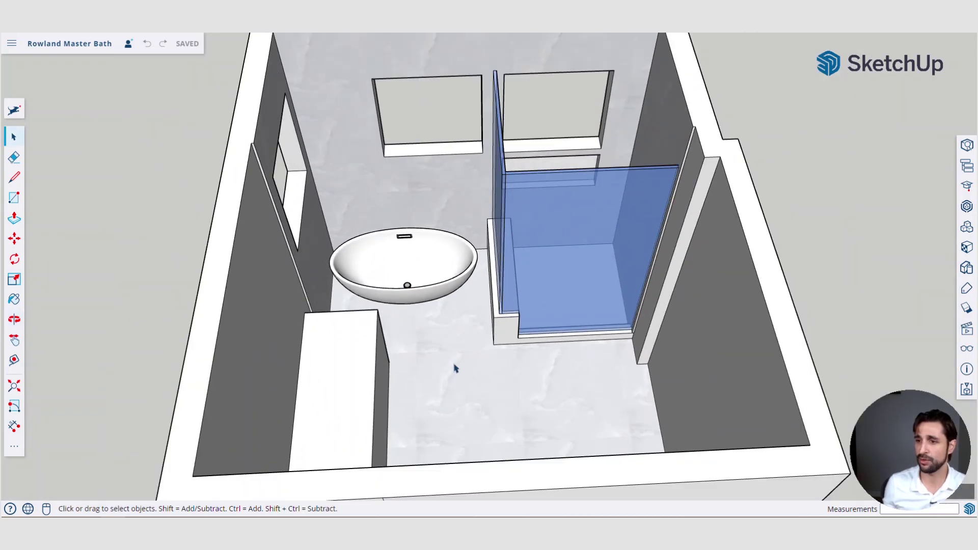
pyautogui.moveTo(360, 136); pyautogui.dragTo(432, 386, button='middle')
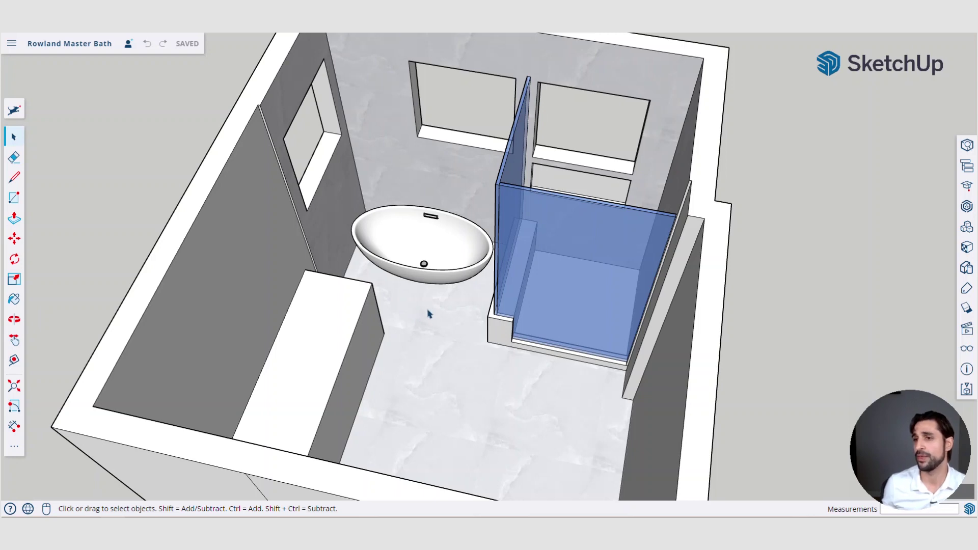
pyautogui.scroll(-3, 428, 315)
pyautogui.scroll(2, 430, 316)
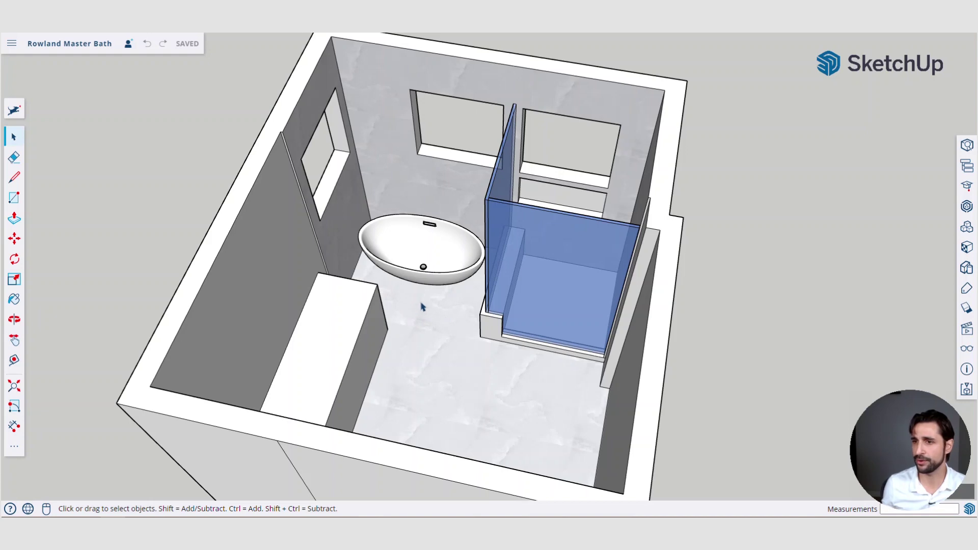
pyautogui.moveTo(433, 352); pyautogui.dragTo(407, 338, button='middle')
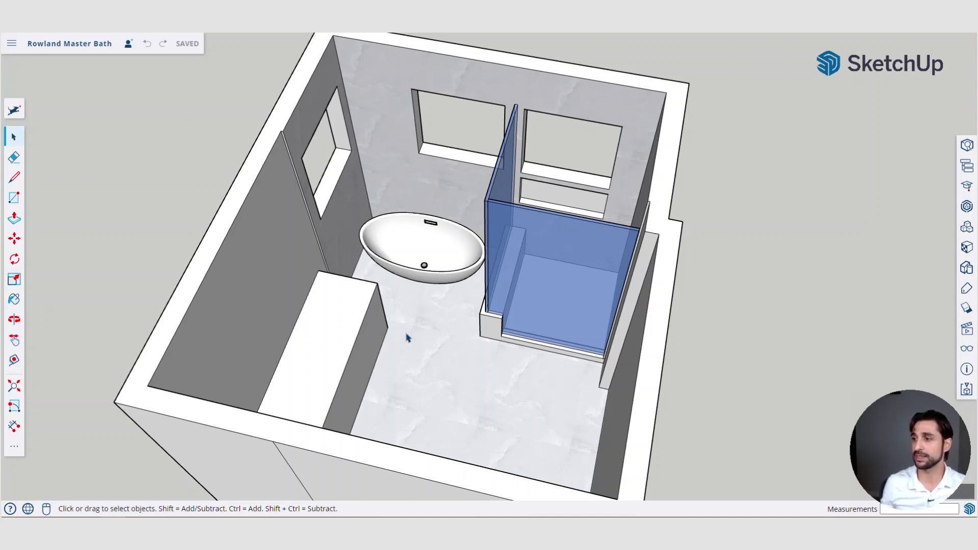
pyautogui.scroll(-2, 409, 327)
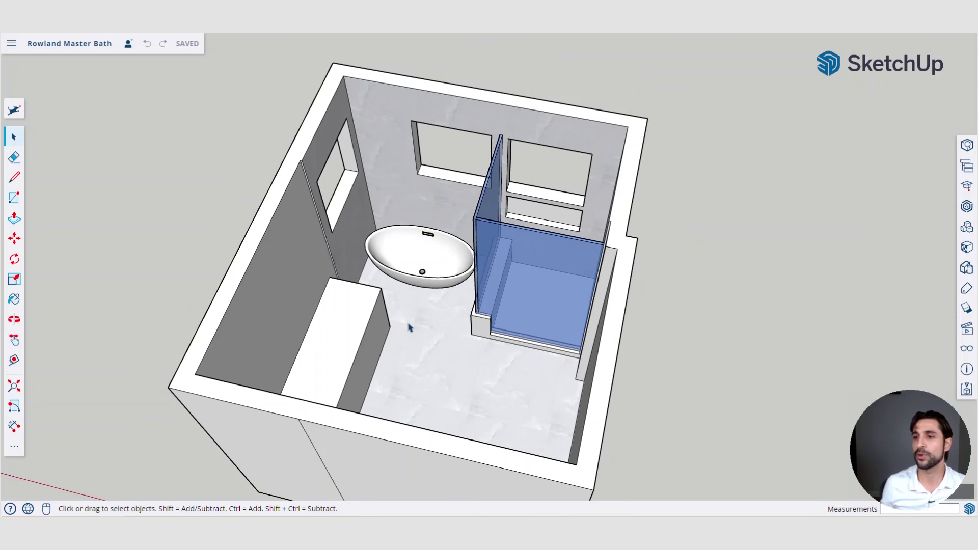
pyautogui.scroll(-3, 409, 327)
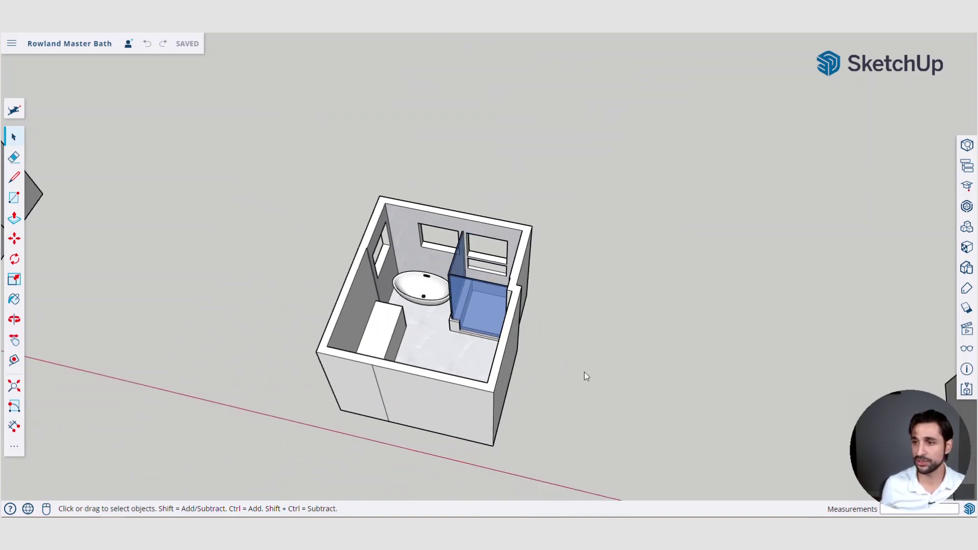
# - Examine the fourth bathroom version, covering the oval tub and single glass panel that share one raised wet-area platform
pyautogui.moveTo(585, 374); pyautogui.dragTo(405, 212, button='middle')
pyautogui.scroll(3, 405, 211)
pyautogui.moveTo(644, 225)
pyautogui.mouseDown(button='middle')
pyautogui.moveTo(571, 262)
pyautogui.moveTo(397, 253)
pyautogui.moveTo(393, 277)
pyautogui.moveTo(458, 306)
pyautogui.moveTo(557, 277)
pyautogui.moveTo(548, 313)
pyautogui.moveTo(463, 264)
pyautogui.mouseUp(button='middle')
pyautogui.scroll(3, 558, 331)
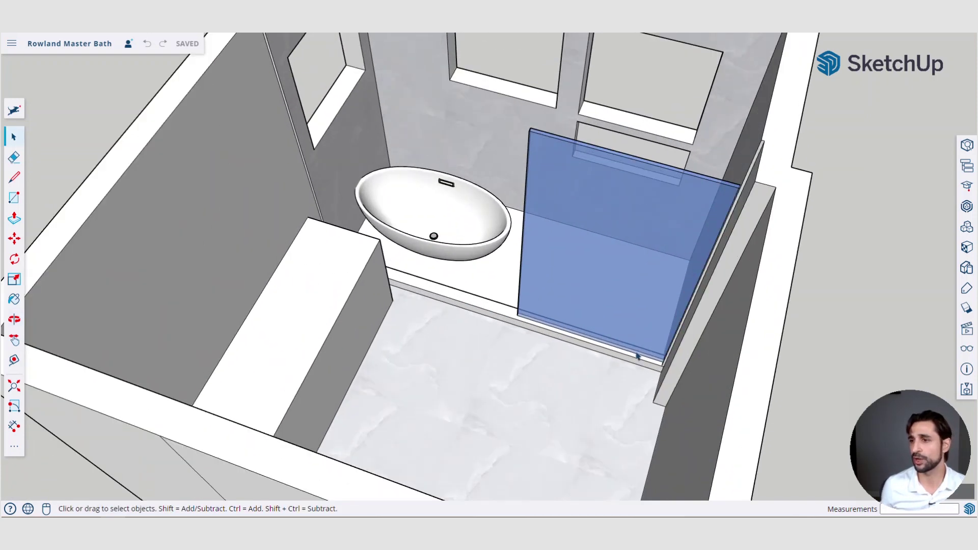
pyautogui.scroll(-4, 432, 285)
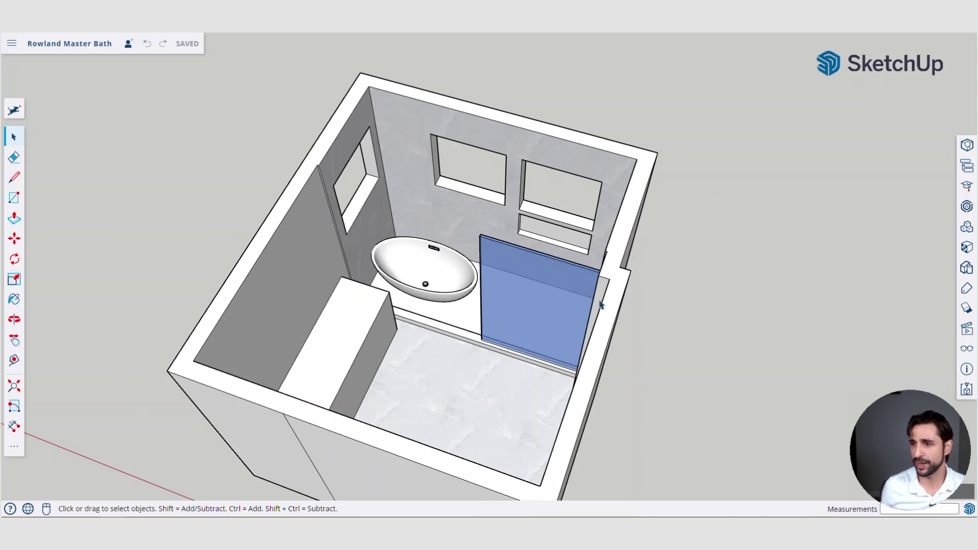
pyautogui.moveTo(504, 309); pyautogui.dragTo(588, 292, button='middle')
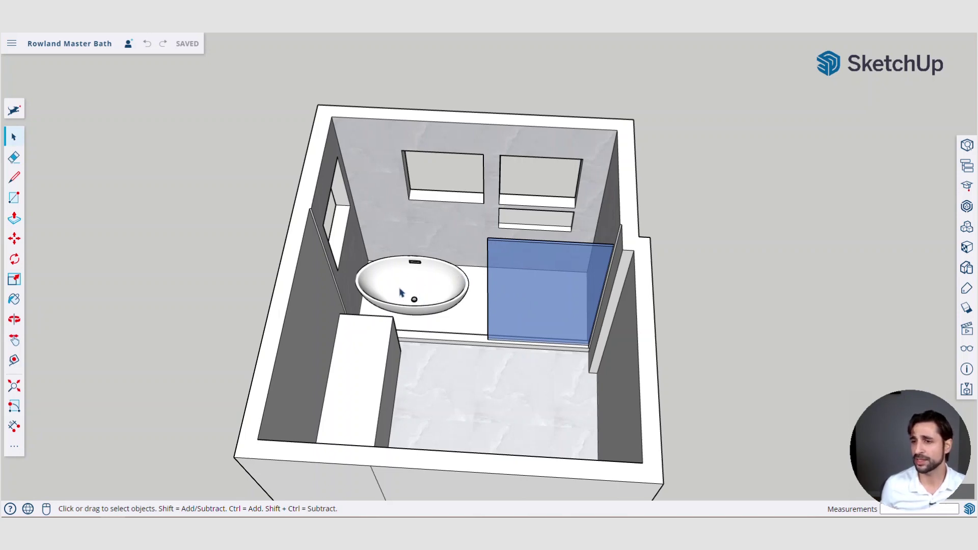
pyautogui.moveTo(430, 280); pyautogui.dragTo(541, 265, button='middle')
pyautogui.scroll(3, 439, 275)
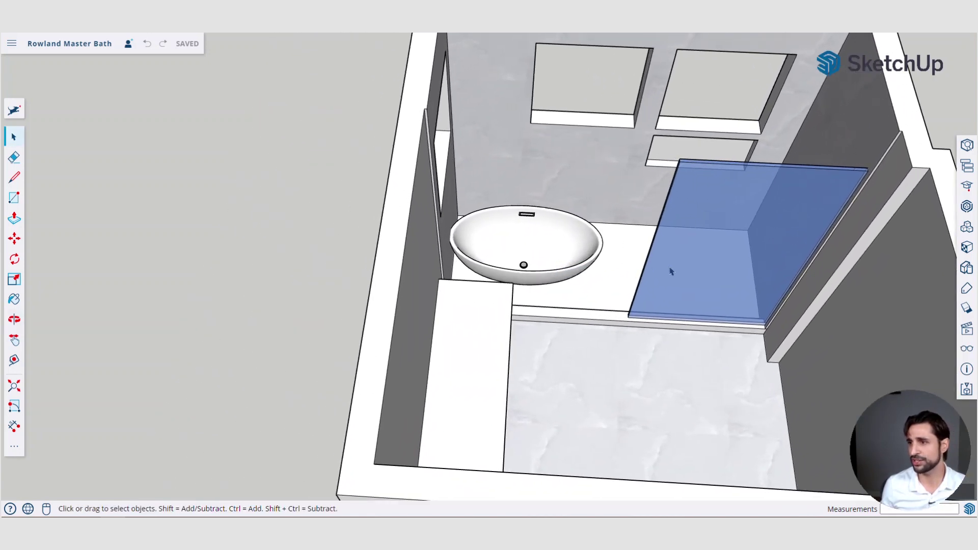
pyautogui.moveTo(670, 271); pyautogui.dragTo(647, 278, button='middle')
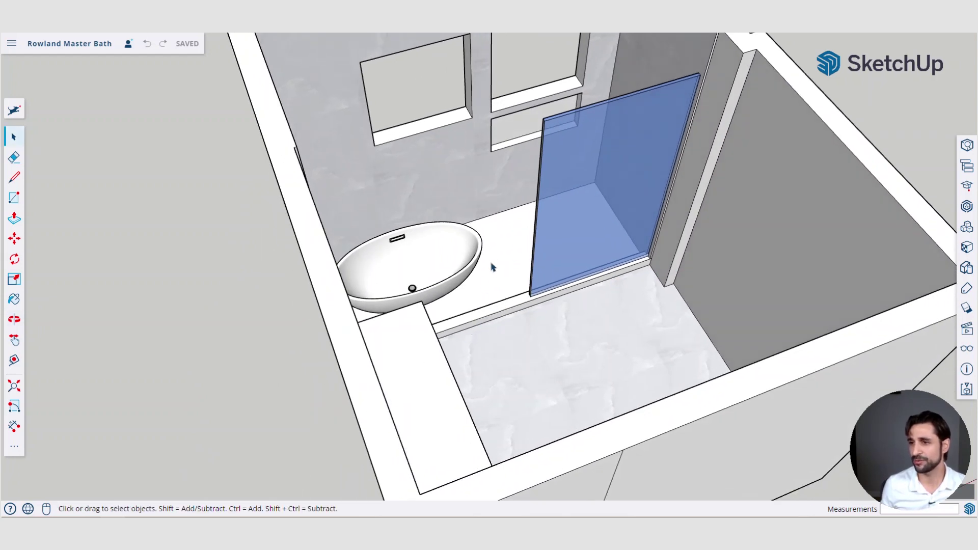
pyautogui.moveTo(562, 198); pyautogui.dragTo(498, 279, button='middle')
pyautogui.scroll(2, 488, 290)
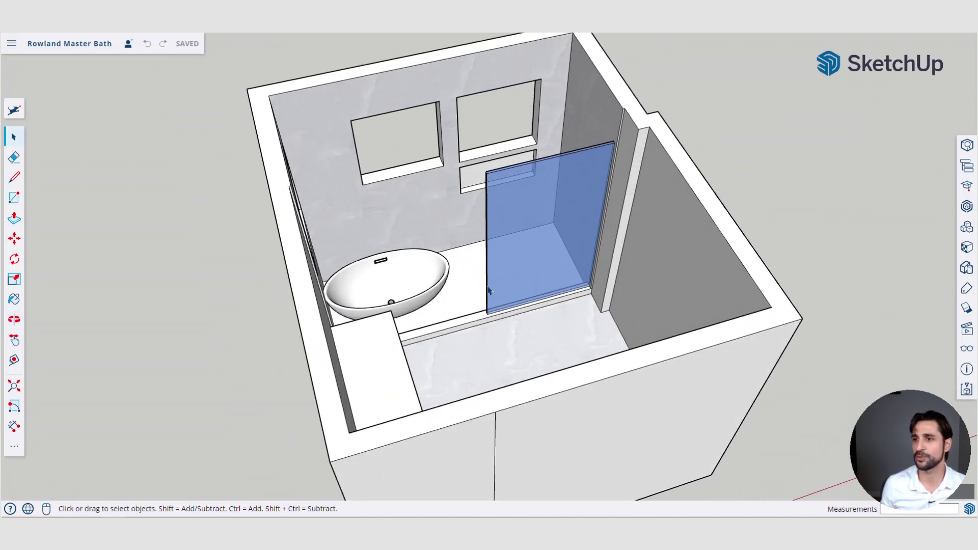
# - Select the fourth version's glass shower panel and review its position relative to the tub, vanity block and wall niche
pyautogui.click(503, 280)
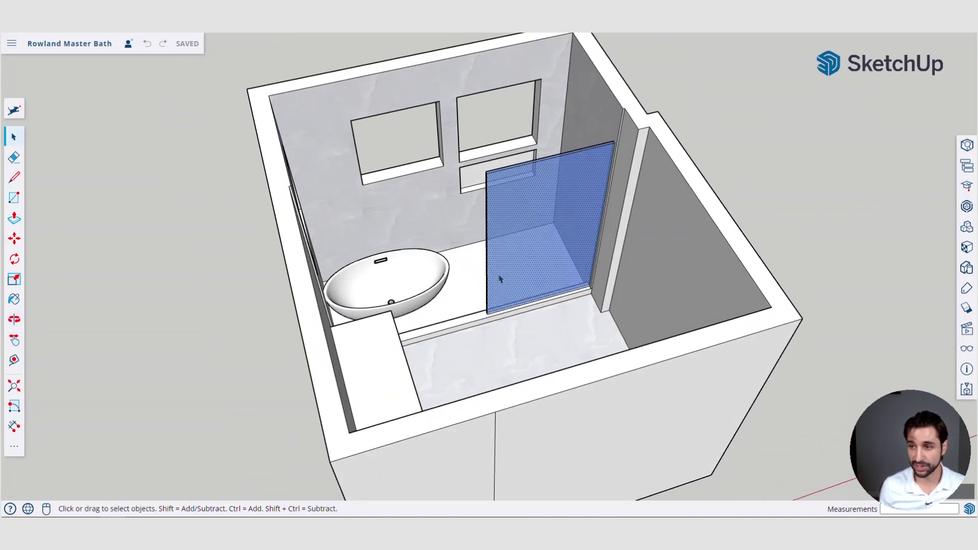
pyautogui.scroll(2, 499, 277)
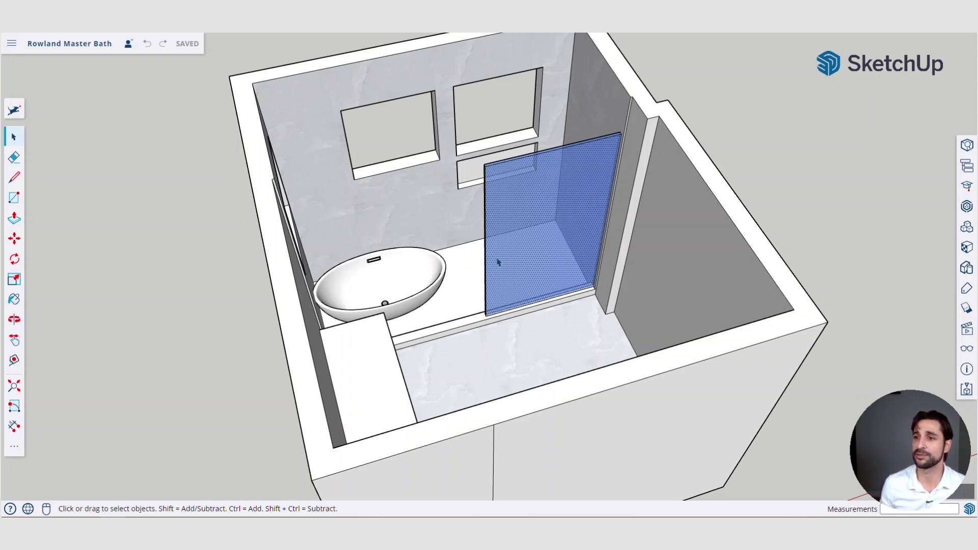
pyautogui.scroll(-2, 470, 304)
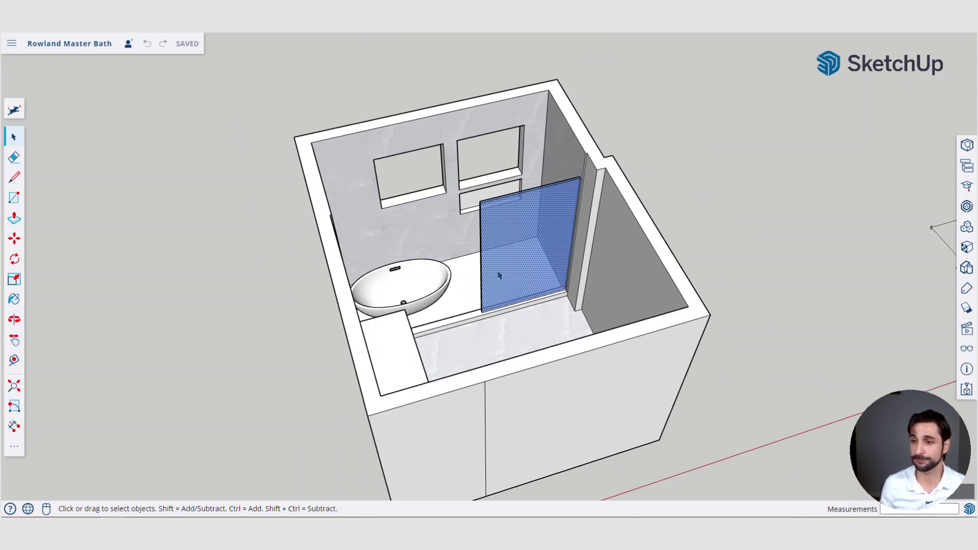
pyautogui.scroll(-3, 491, 275)
pyautogui.moveTo(491, 275); pyautogui.dragTo(452, 276, button='middle')
pyautogui.scroll(4, 481, 265)
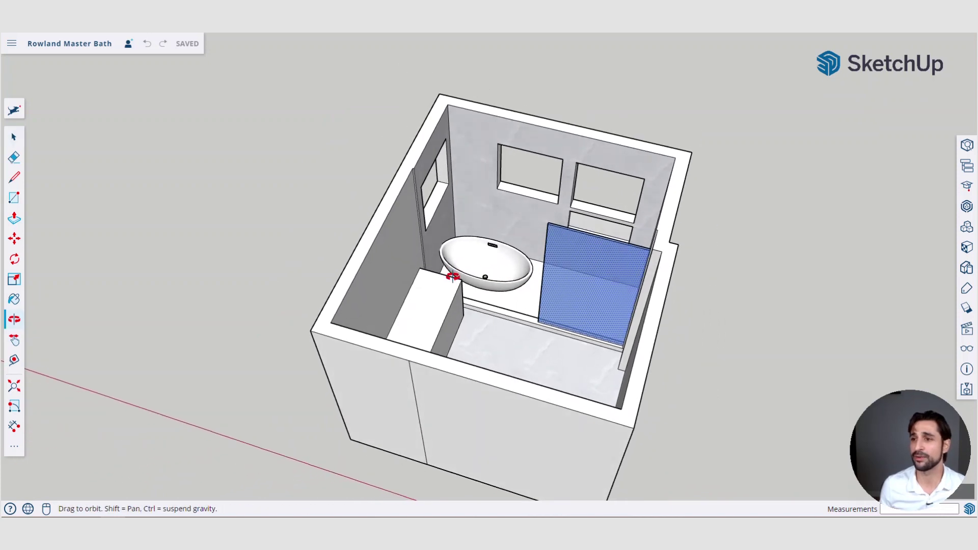
# - Compare the bathroom versions along the red axis, looking at how the tub and shower layouts differ between them
pyautogui.scroll(-8, 453, 275)
pyautogui.scroll(2, 564, 218)
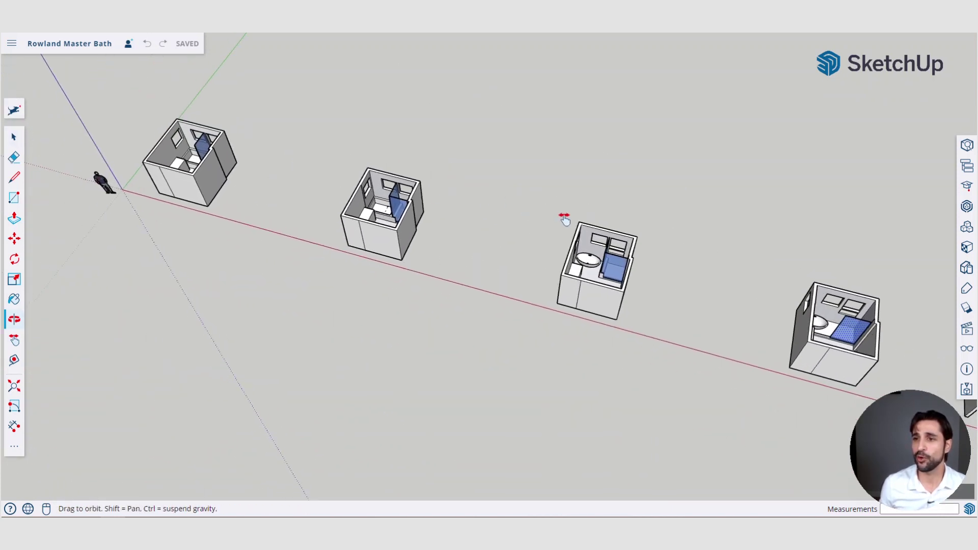
pyautogui.keyDown('shift'); pyautogui.moveTo(564, 218); pyautogui.dragTo(591, 224, button='middle'); pyautogui.keyUp('shift')
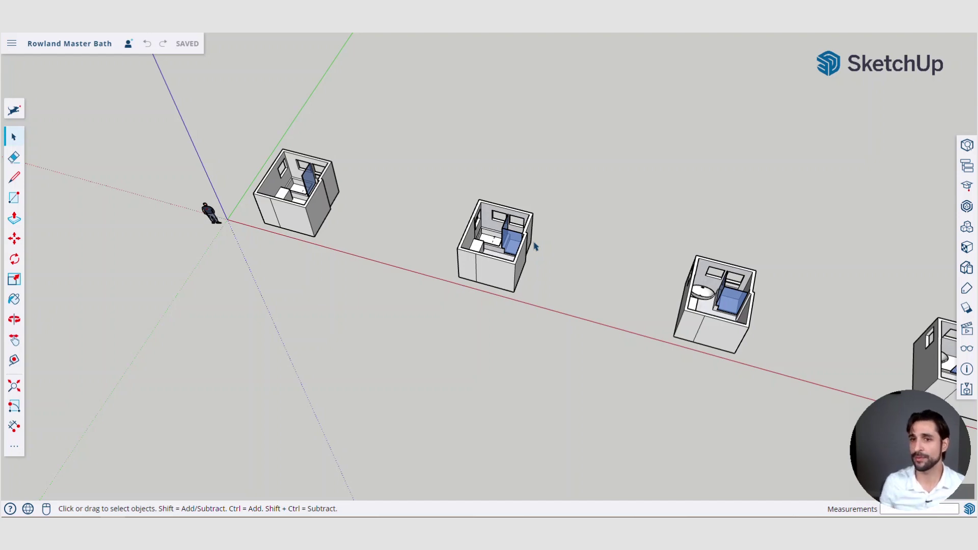
pyautogui.scroll(5, 317, 182)
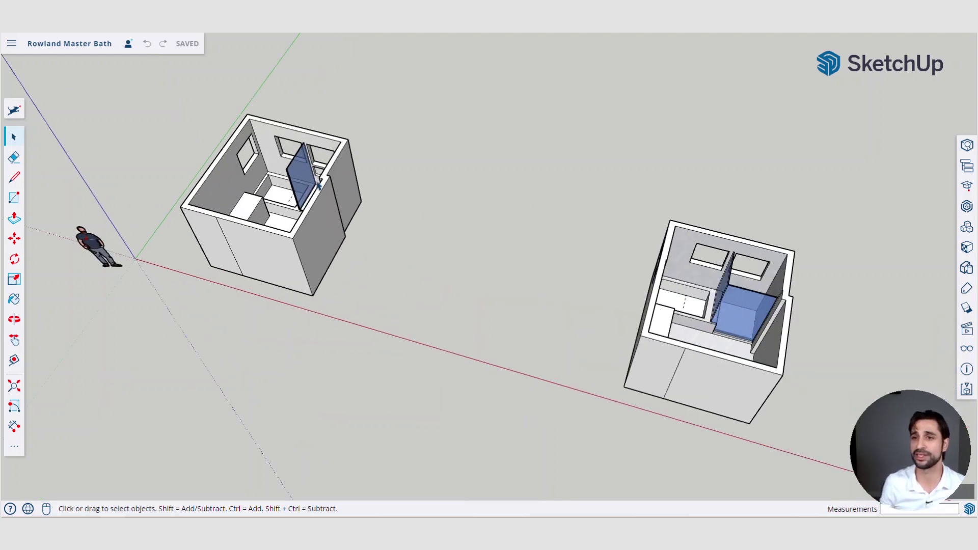
pyautogui.keyDown('shift'); pyautogui.moveTo(317, 182); pyautogui.dragTo(253, 192, button='middle'); pyautogui.keyUp('shift')
pyautogui.scroll(-4, 255, 190)
pyautogui.keyDown('shift'); pyautogui.moveTo(640, 308); pyautogui.dragTo(554, 267, button='middle'); pyautogui.keyUp('shift')
pyautogui.scroll(5, 687, 296)
pyautogui.keyDown('shift'); pyautogui.moveTo(449, 223); pyautogui.dragTo(439, 274, button='middle'); pyautogui.keyUp('shift')
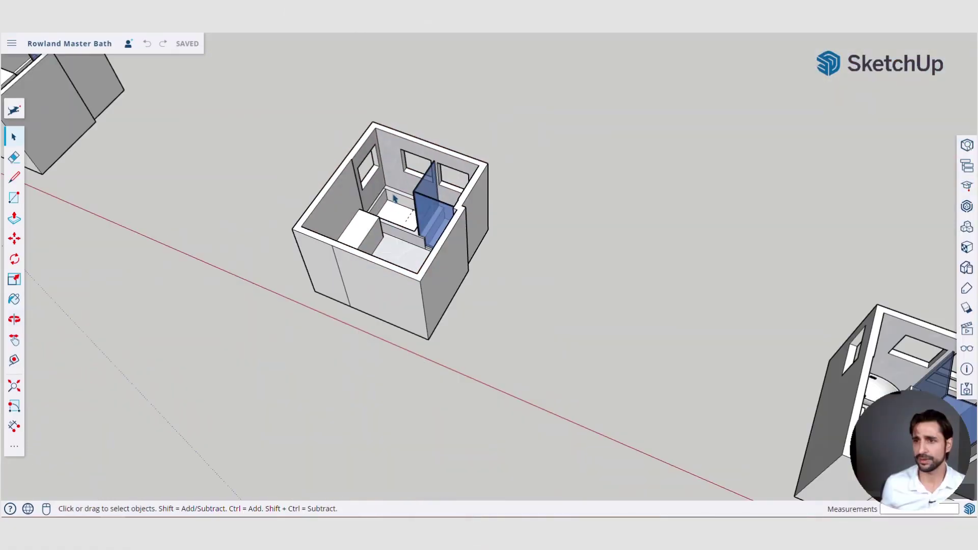
pyautogui.moveTo(393, 196)
pyautogui.mouseDown()
pyautogui.moveTo(485, 218)
pyautogui.moveTo(529, 264)
pyautogui.mouseUp()
pyautogui.press('space')
pyautogui.moveTo(552, 281); pyautogui.dragTo(497, 275, button='middle')
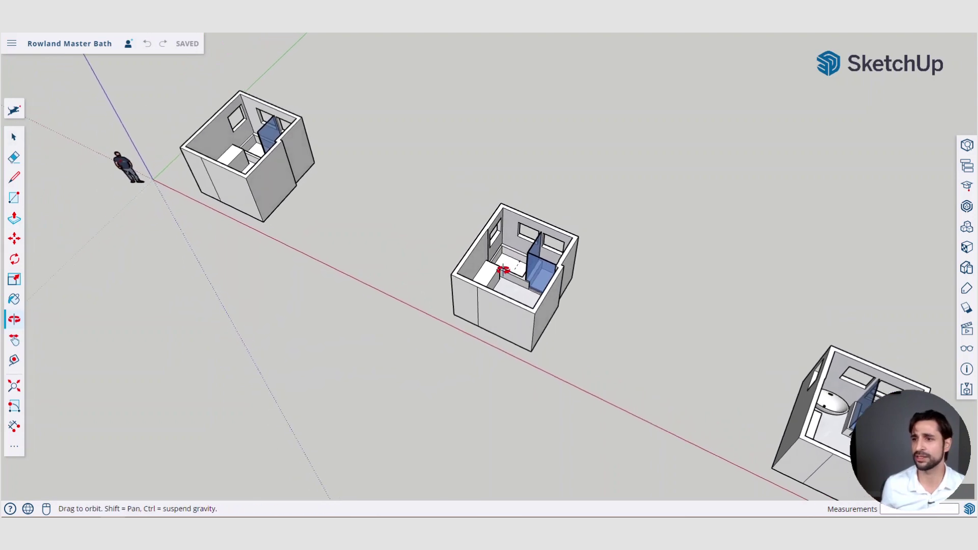
# - Revisit the second bathroom version, inspecting its built-in tub, tiled window walls, marble floor and two-sided glass enclosure
pyautogui.scroll(5, 519, 244)
pyautogui.moveTo(521, 234); pyautogui.dragTo(463, 192, button='middle')
pyautogui.scroll(3, 463, 192)
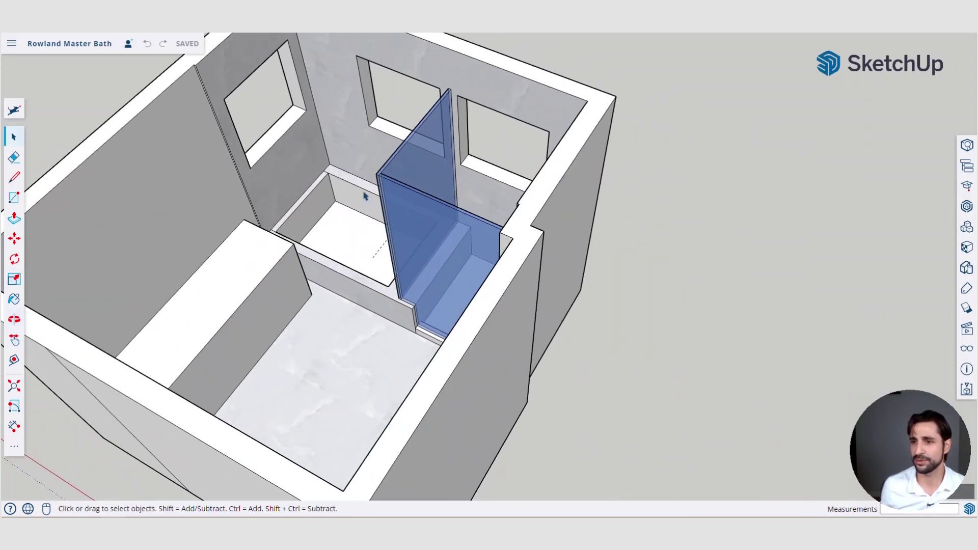
pyautogui.scroll(3, 304, 392)
pyautogui.moveTo(304, 392); pyautogui.dragTo(329, 358, button='middle')
pyautogui.scroll(-5, 420, 334)
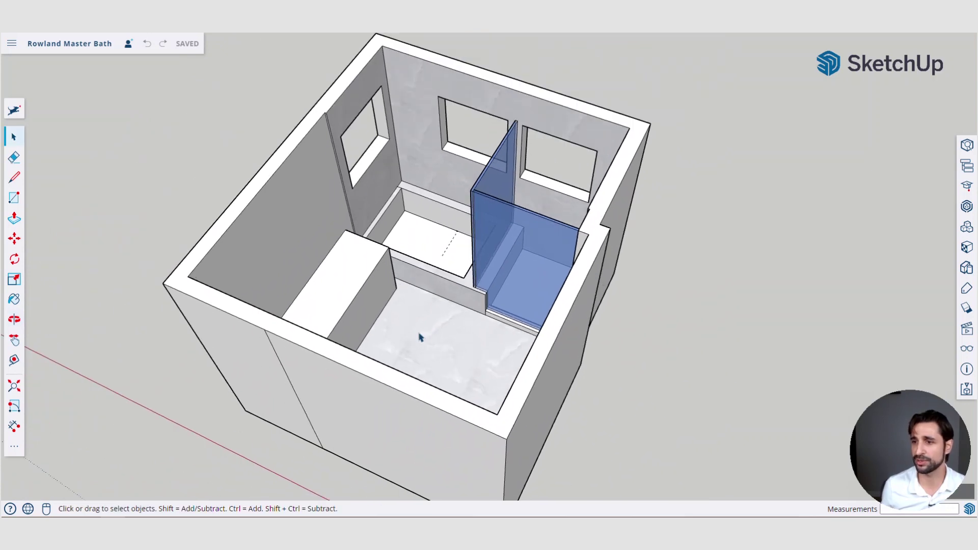
pyautogui.scroll(4, 415, 173)
pyautogui.scroll(1, 414, 169)
pyautogui.scroll(-1, 414, 152)
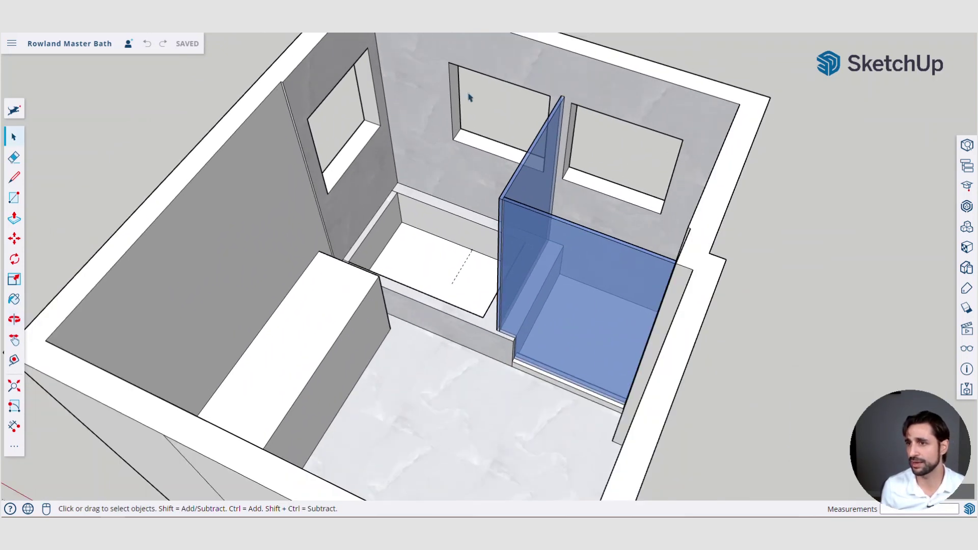
pyautogui.scroll(-1, 376, 359)
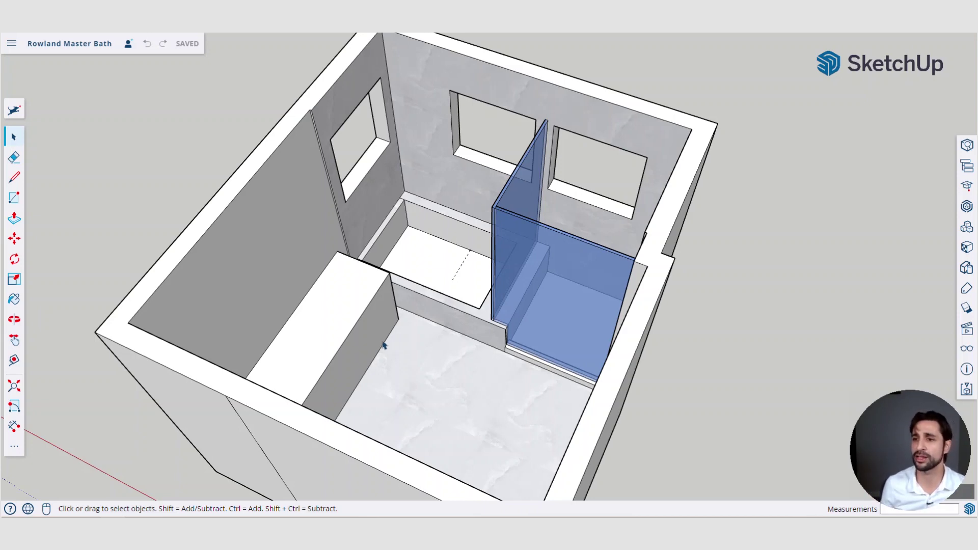
# - Examine the standalone shower wall model at the end of the row, with its full-width recessed niche and height dimensions
pyautogui.scroll(-3, 383, 343)
pyautogui.keyDown('shift'); pyautogui.moveTo(588, 307); pyautogui.dragTo(245, 119, button='middle'); pyautogui.keyUp('shift')
pyautogui.scroll(-5, 244, 120)
pyautogui.keyDown('shift'); pyautogui.moveTo(773, 288); pyautogui.dragTo(255, 96, button='middle'); pyautogui.keyUp('shift')
pyautogui.scroll(5, 497, 279)
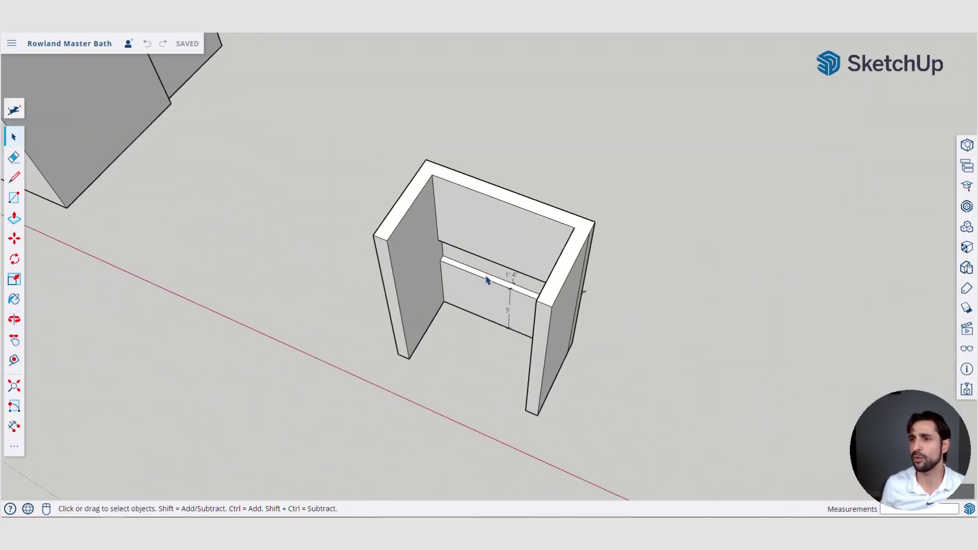
pyautogui.scroll(4, 486, 280)
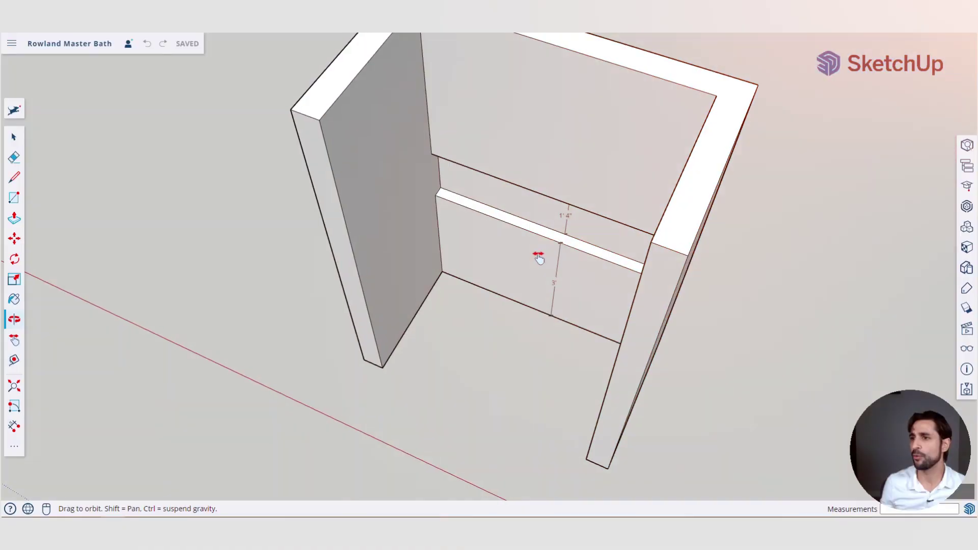
pyautogui.moveTo(539, 259); pyautogui.dragTo(581, 198)
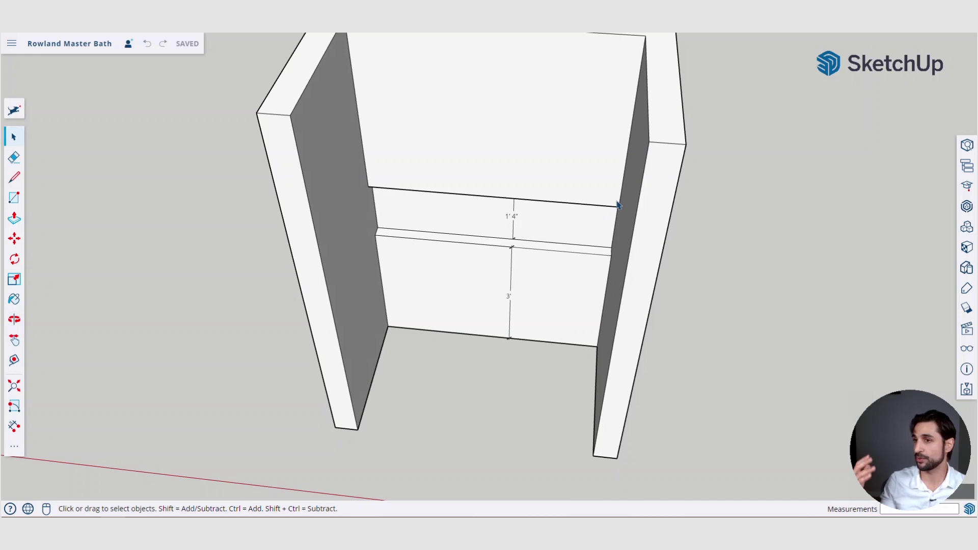
pyautogui.scroll(-3, 616, 204)
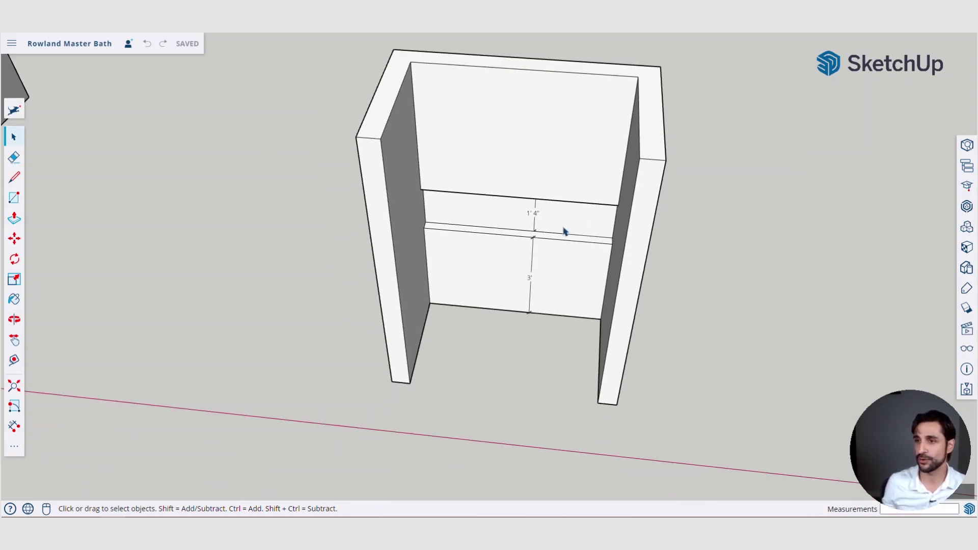
pyautogui.scroll(3, 564, 232)
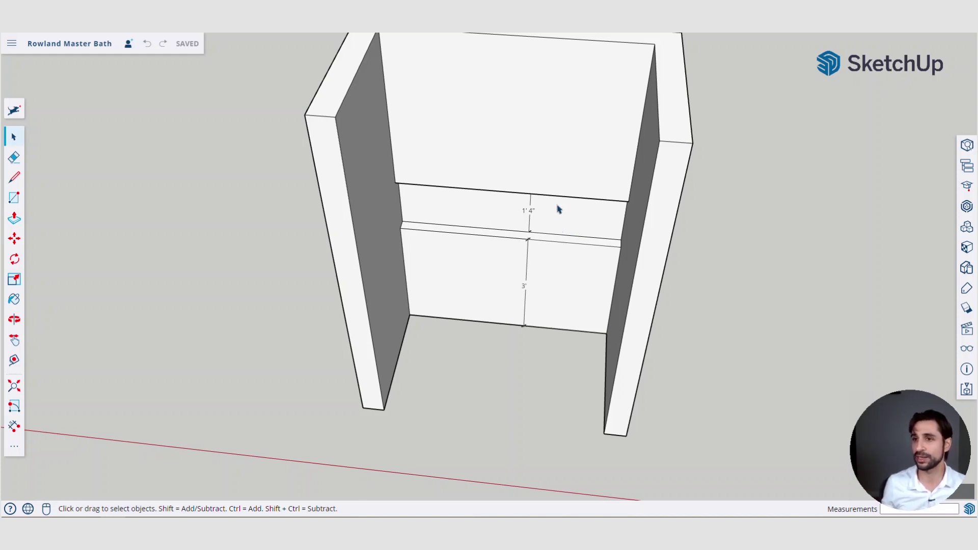
# - Inspect the full-width niche's ledge up close, including its dimensioned opening and height above the shower floor
pyautogui.moveTo(537, 246); pyautogui.dragTo(625, 163, button='middle')
pyautogui.scroll(3, 456, 356)
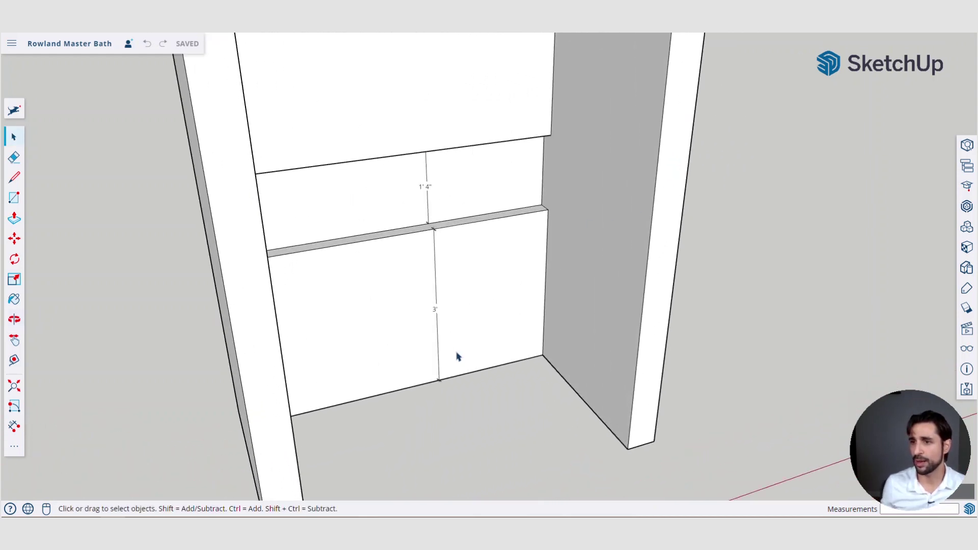
pyautogui.scroll(4, 431, 231)
pyautogui.moveTo(433, 227); pyautogui.dragTo(448, 214, button='middle')
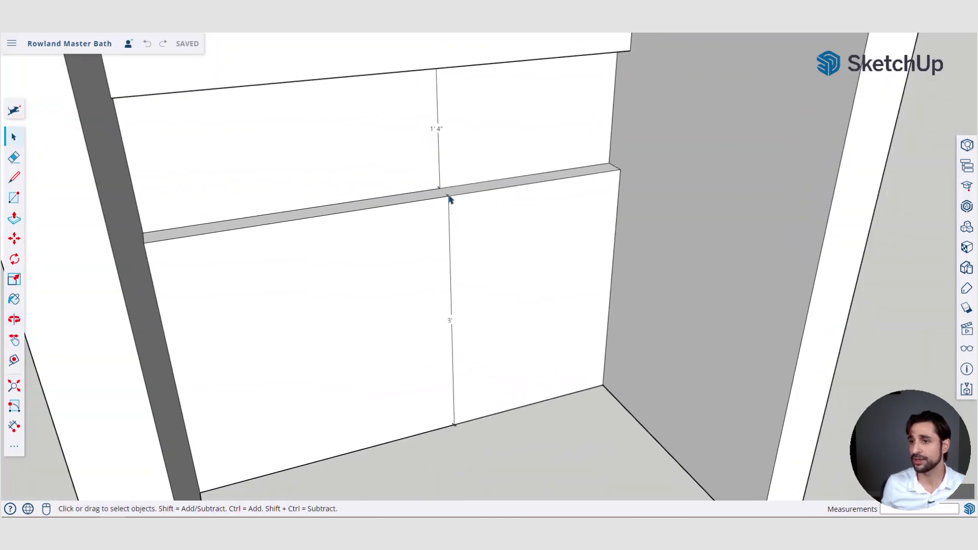
pyautogui.scroll(-1, 449, 220)
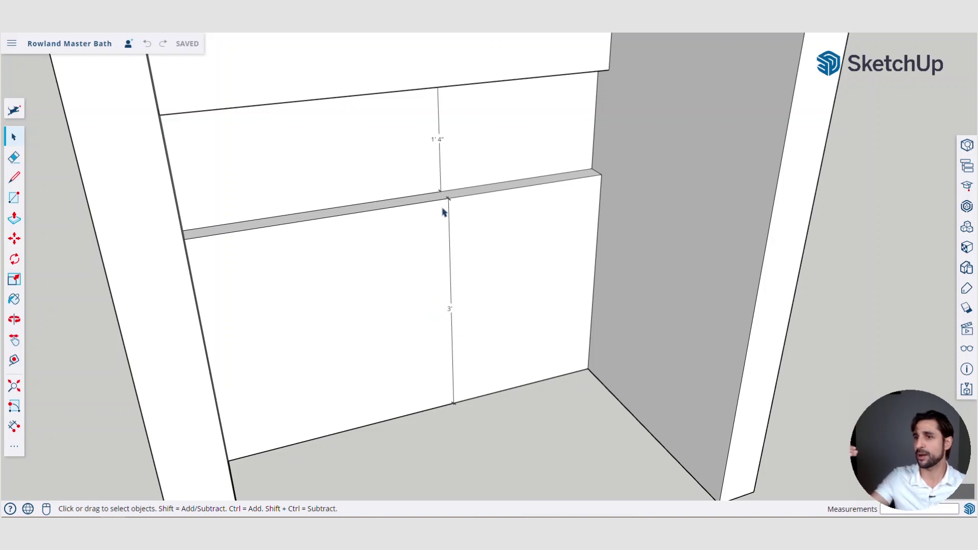
pyautogui.scroll(-6, 443, 213)
pyautogui.moveTo(460, 185)
pyautogui.mouseDown(button='middle')
pyautogui.moveTo(404, 212)
pyautogui.moveTo(408, 271)
pyautogui.mouseUp(button='middle')
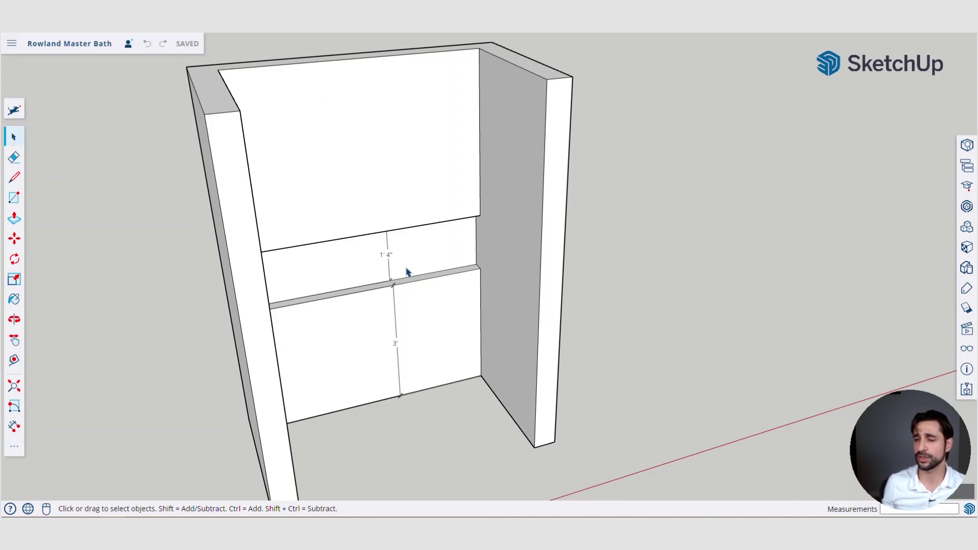
pyautogui.moveTo(407, 272); pyautogui.dragTo(475, 319, button='middle')
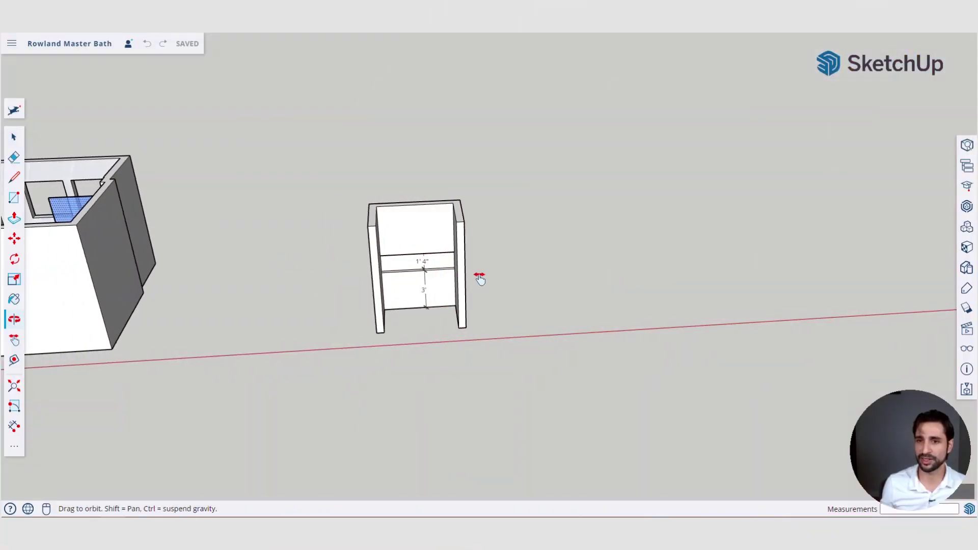
# - Review the standalone shower wall model from above, with both side walls and the full-width niche in view
pyautogui.moveTo(478, 275)
pyautogui.mouseDown(button='middle')
pyautogui.moveTo(229, 285)
pyautogui.moveTo(123, 319)
pyautogui.moveTo(200, 178)
pyautogui.moveTo(436, 295)
pyautogui.moveTo(425, 356)
pyautogui.moveTo(395, 352)
pyautogui.mouseUp(button='middle')
pyautogui.scroll(5, 453, 305)
pyautogui.scroll(-3, 451, 323)
pyautogui.keyDown('shift'); pyautogui.moveTo(556, 329); pyautogui.dragTo(249, 196, button='middle'); pyautogui.keyUp('shift')
pyautogui.keyDown('shift'); pyautogui.moveTo(573, 394); pyautogui.dragTo(543, 273, button='middle'); pyautogui.keyUp('shift')
pyautogui.scroll(8, 542, 278)
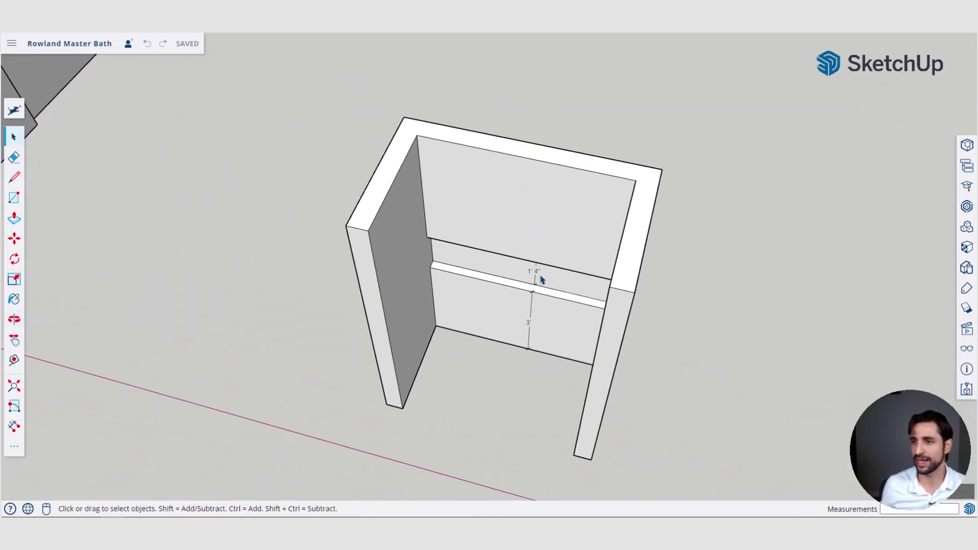
# - Inspect the dimensioned niche below the shower window in the first bathroom version for comparison with the full-width niche
pyautogui.scroll(-10, 530, 300)
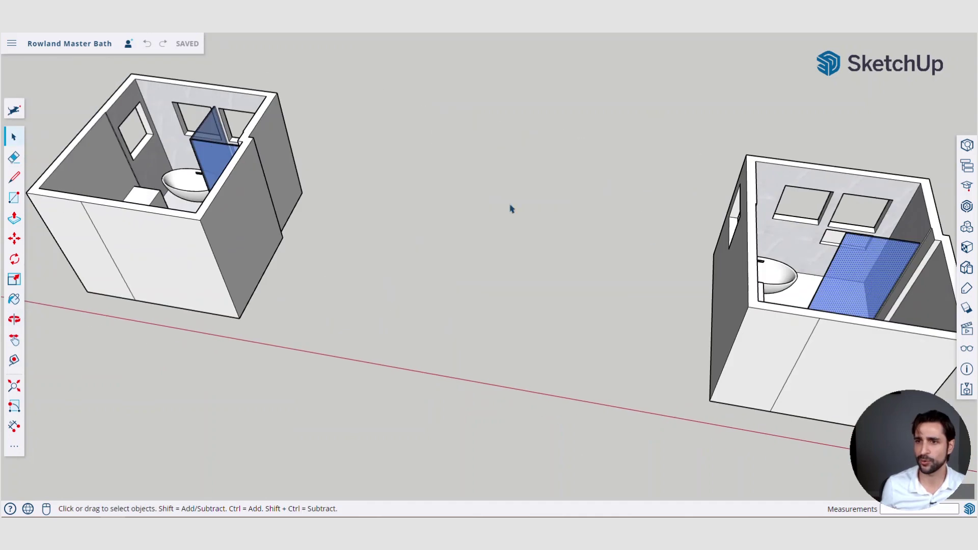
pyautogui.scroll(-3, 509, 208)
pyautogui.keyDown('shift'); pyautogui.moveTo(189, 161); pyautogui.dragTo(432, 242, button='middle'); pyautogui.keyUp('shift')
pyautogui.keyDown('shift'); pyautogui.moveTo(650, 255); pyautogui.dragTo(802, 237, button='middle'); pyautogui.keyUp('shift')
pyautogui.scroll(10, 339, 179)
pyautogui.moveTo(340, 177); pyautogui.dragTo(536, 258, button='middle')
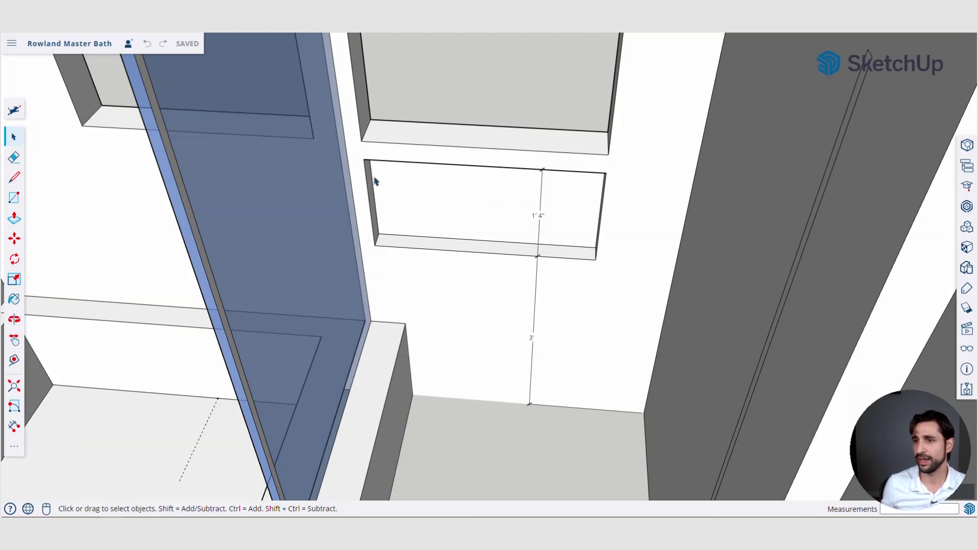
pyautogui.scroll(-3, 377, 180)
pyautogui.scroll(-10, 550, 202)
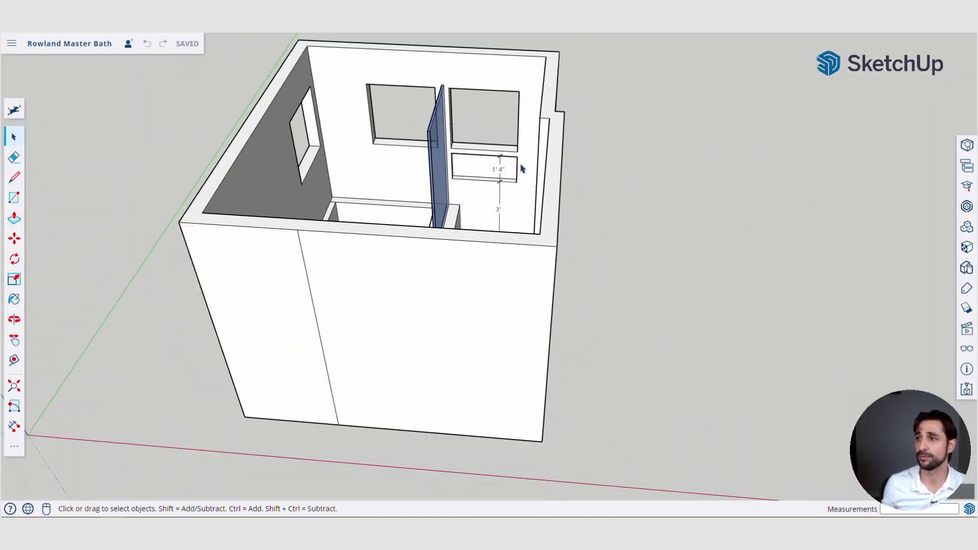
# - Review the first bathroom version's overall layout, including the built-in tub, vanity block, glass partition and shower niche
pyautogui.moveTo(520, 163); pyautogui.dragTo(385, 260, button='middle')
pyautogui.scroll(-5, 376, 203)
pyautogui.moveTo(431, 216); pyautogui.dragTo(505, 269, button='middle')
pyautogui.scroll(3, 508, 264)
pyautogui.scroll(2, 507, 263)
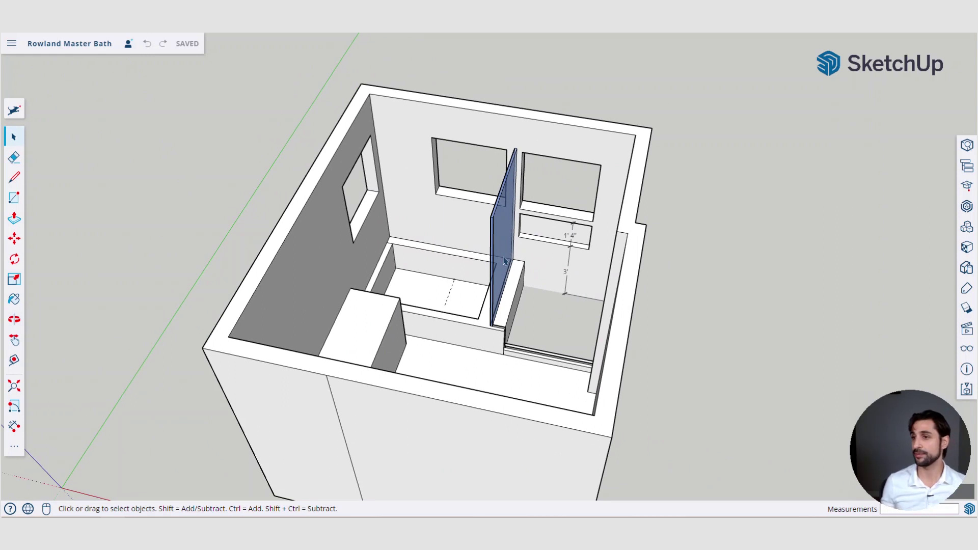